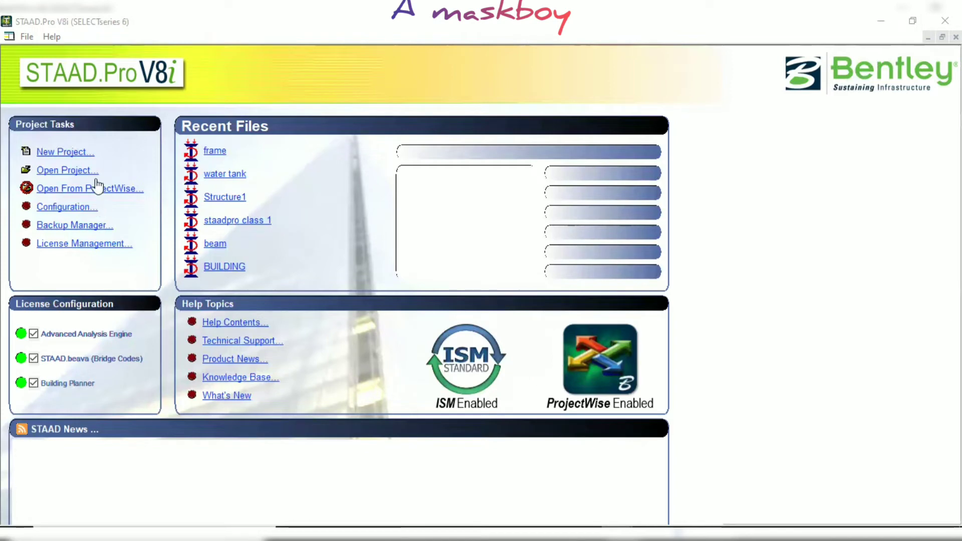
- Create a new Space model named ssb in D:\ with metre and kilonewton units, starting with Add Beam
left_click(65, 153)
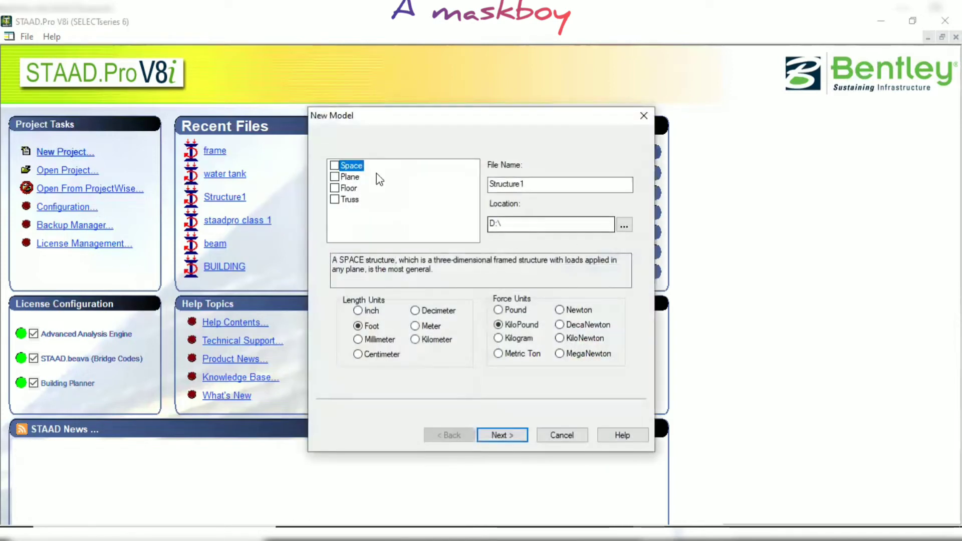
left_click(335, 166)
left_click_drag(534, 185, 421, 190)
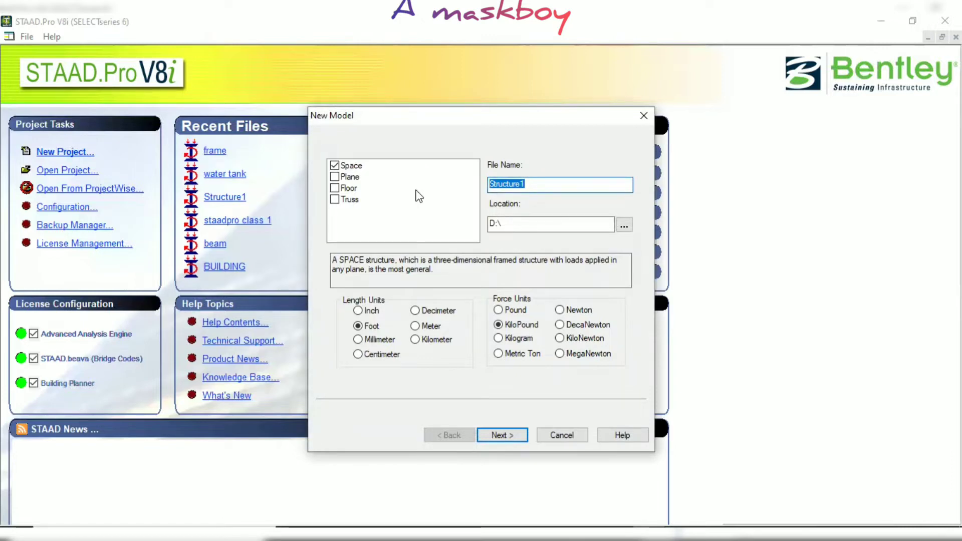
type("ssb")
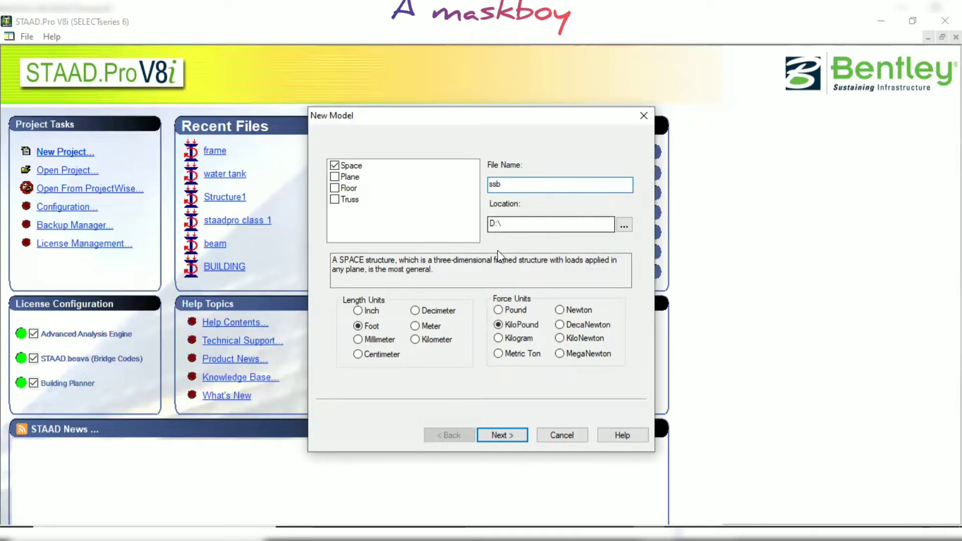
left_click(416, 326)
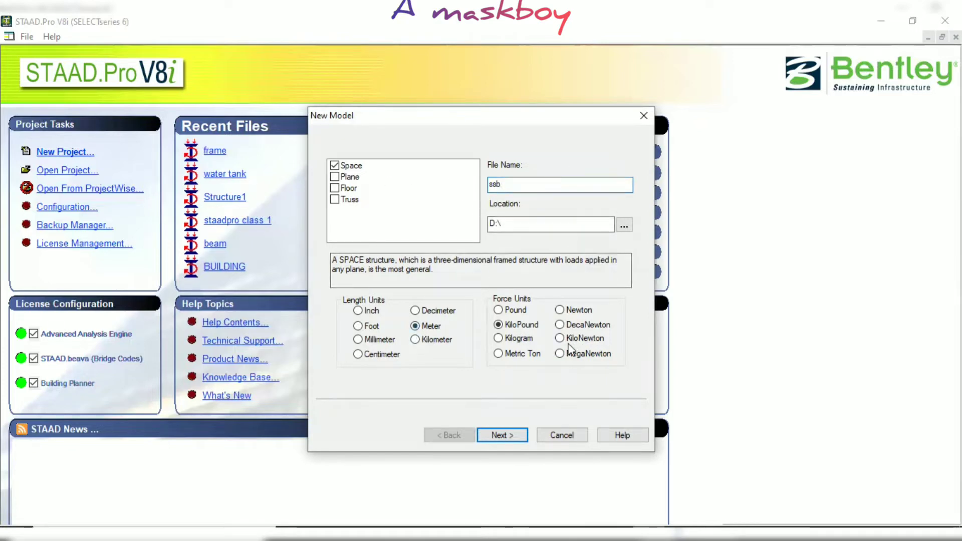
left_click(569, 345)
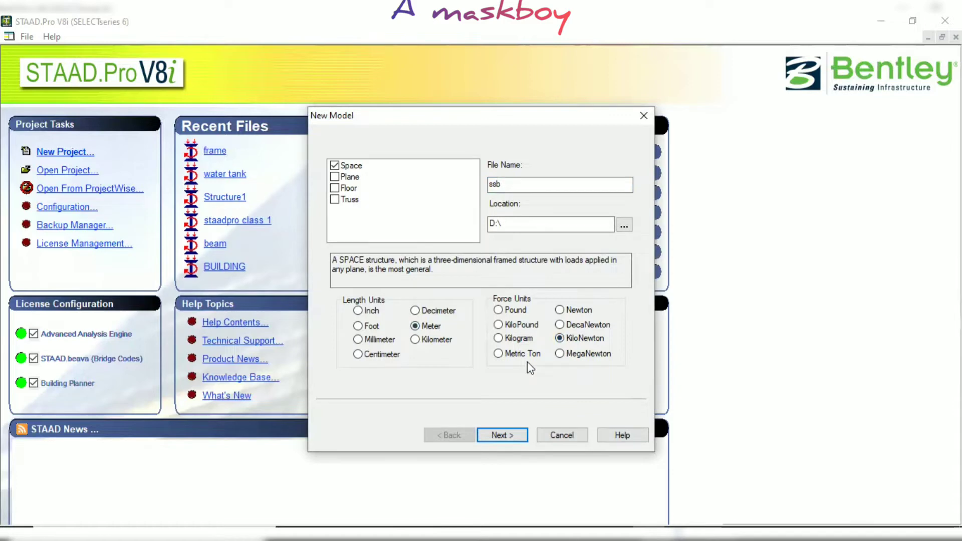
left_click(506, 435)
left_click(585, 352)
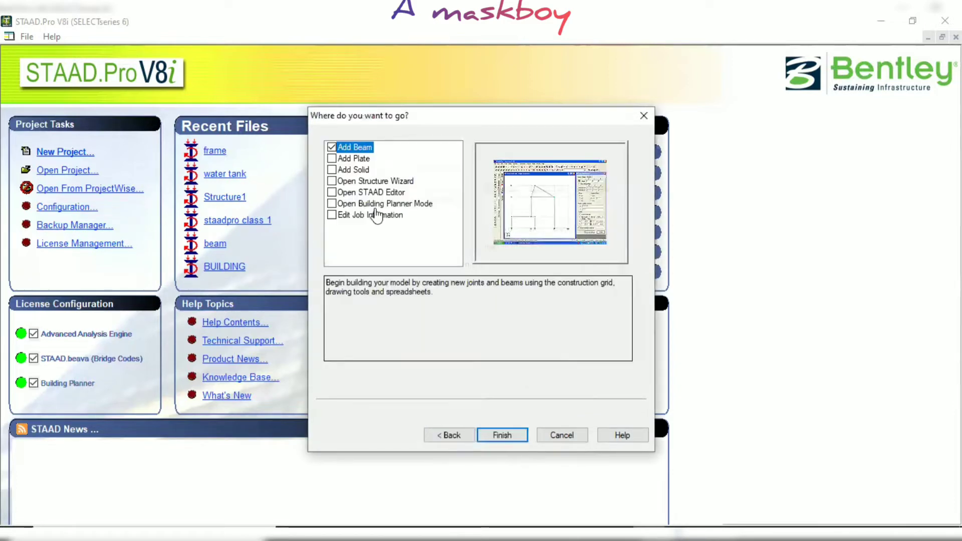
left_click(501, 434)
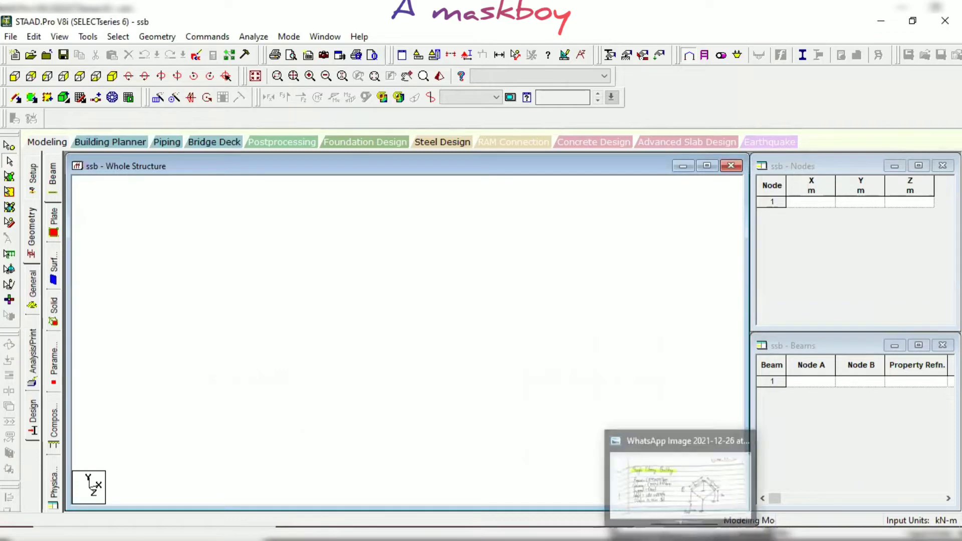
- Switch to Windows Photo Viewer and review the Single Storey Building sketch for its dimensions, sections, supports, load and slab, then return to STAAD.Pro
left_click(693, 532)
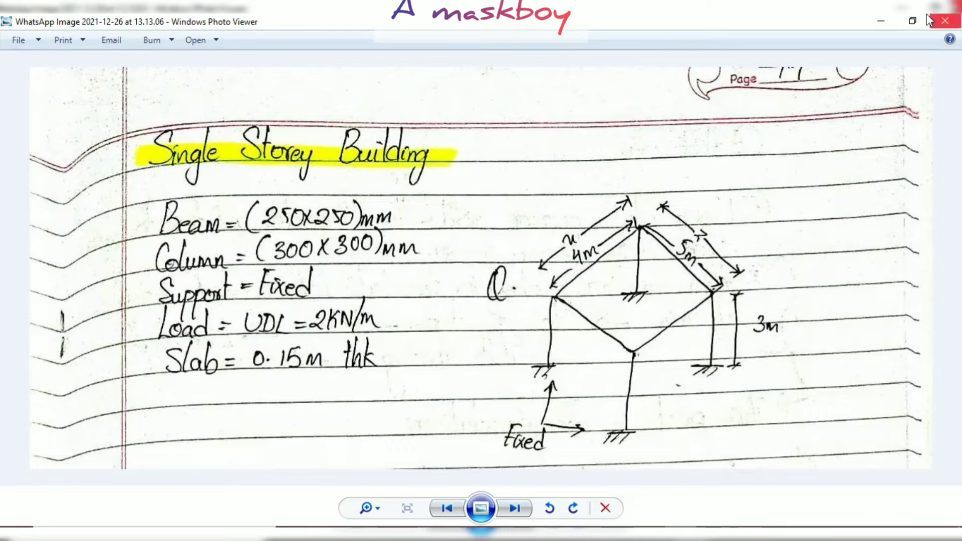
left_click(878, 20)
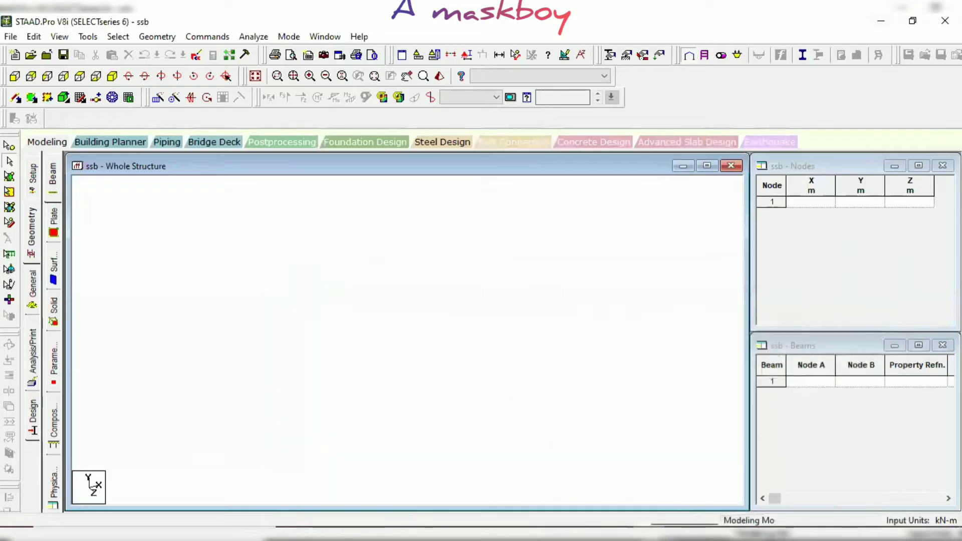
left_click(877, 20)
left_click(541, 535)
- Enter the first node at the origin with coordinates 0, 0, 0 in the node table
left_click(805, 203)
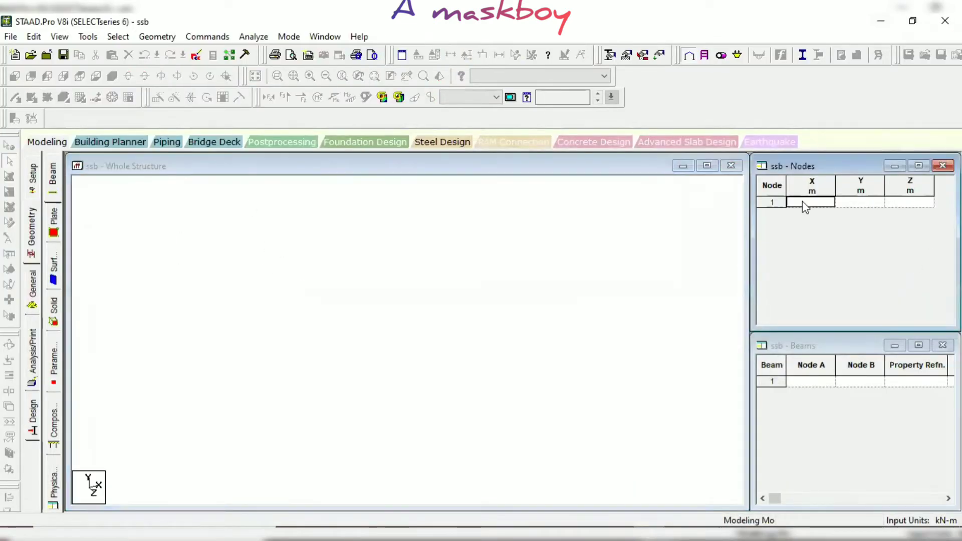
type("0")
key("Tab")
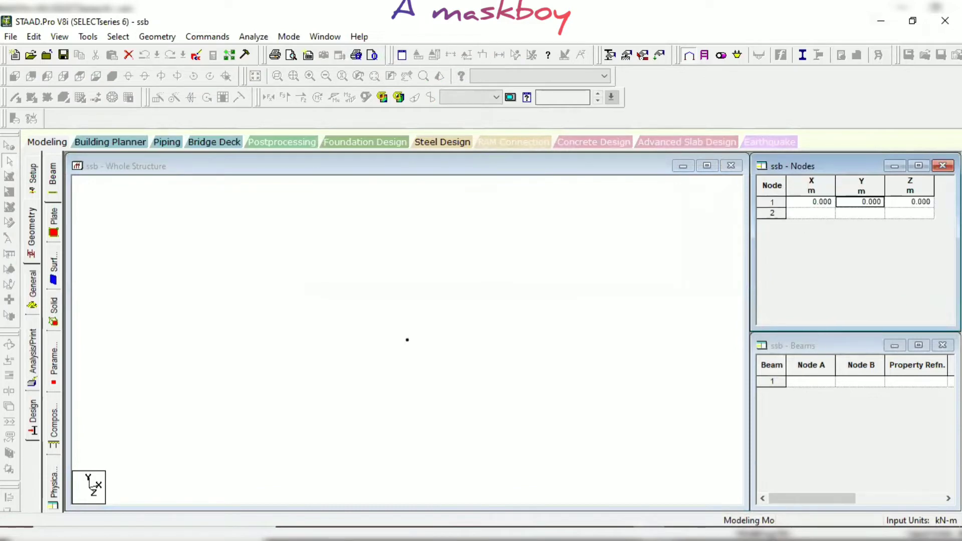
- Check the roof frame's side lengths and the column height in the Photo Viewer sketch, and return to STAAD.Pro
key("alt+Tab")
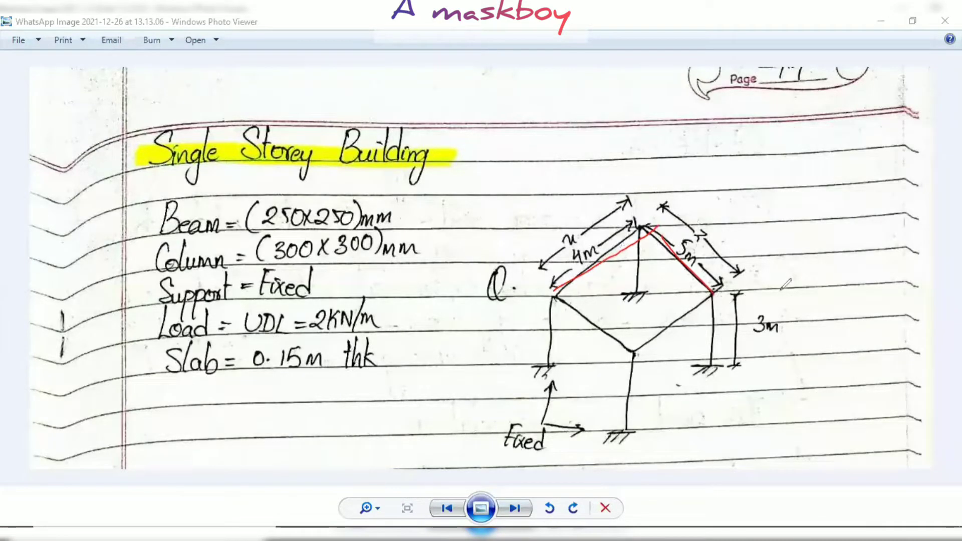
mouse_move(774, 292)
left_mouse_down()
mouse_move(749, 326)
mouse_move(796, 287)
mouse_move(765, 307)
left_mouse_up()
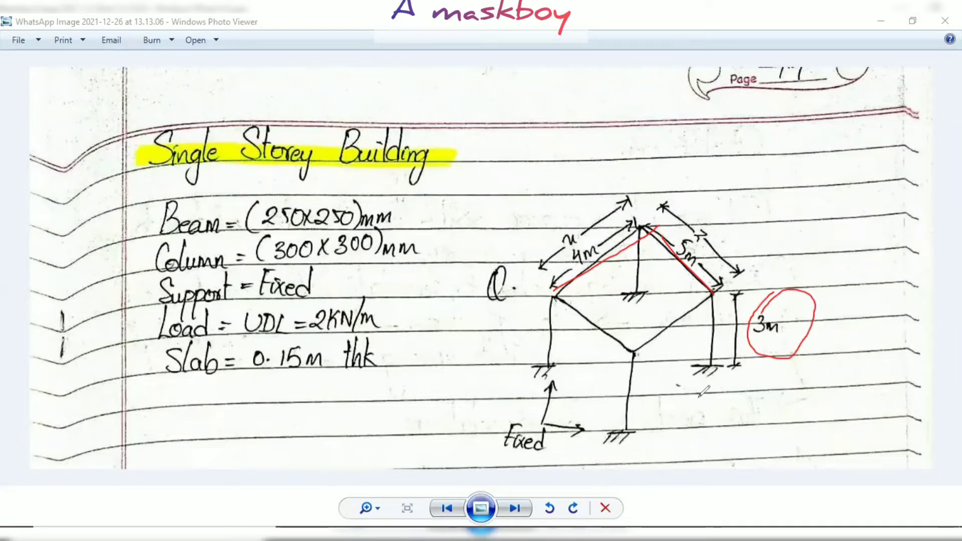
mouse_move(560, 301)
left_mouse_down()
mouse_move(649, 220)
mouse_move(711, 292)
mouse_move(634, 349)
mouse_move(593, 306)
mouse_move(596, 264)
left_mouse_up()
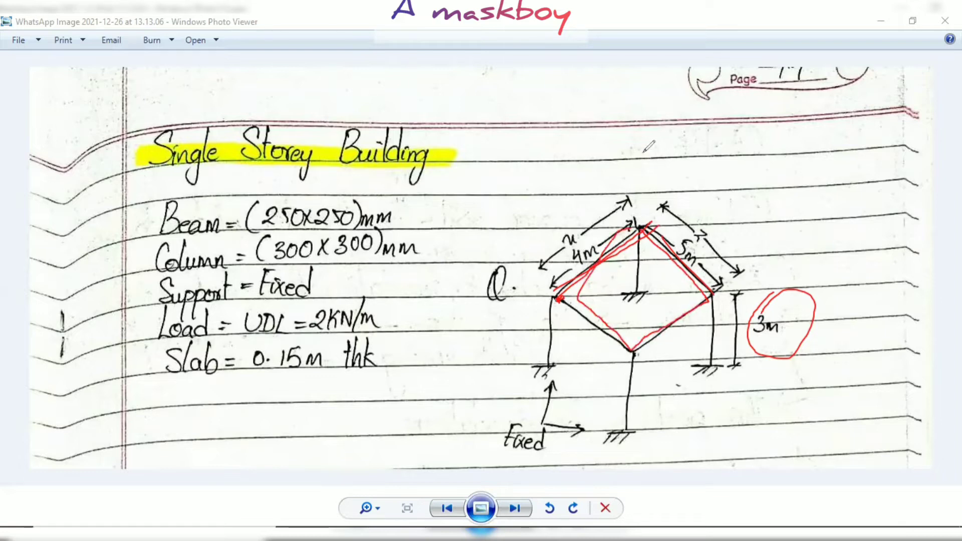
key("Escape")
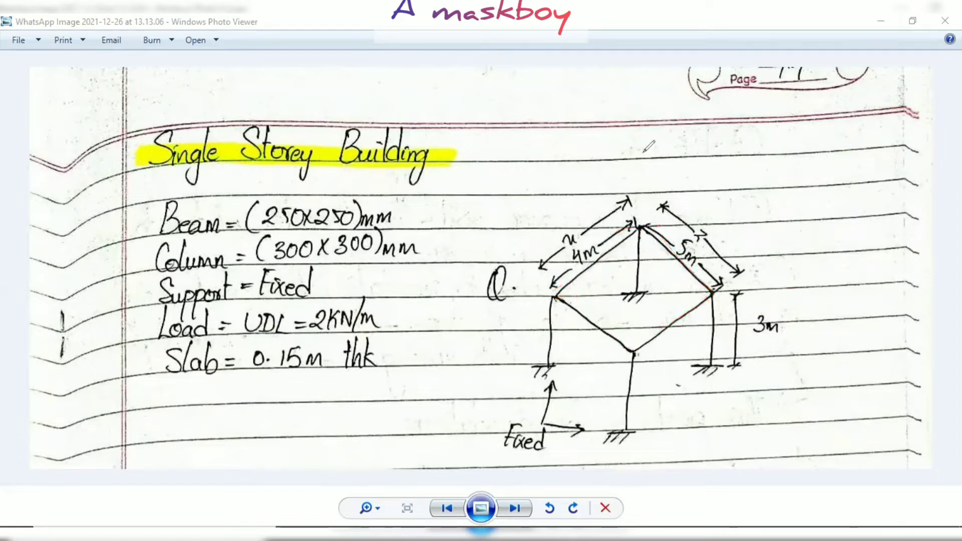
key("alt+Tab")
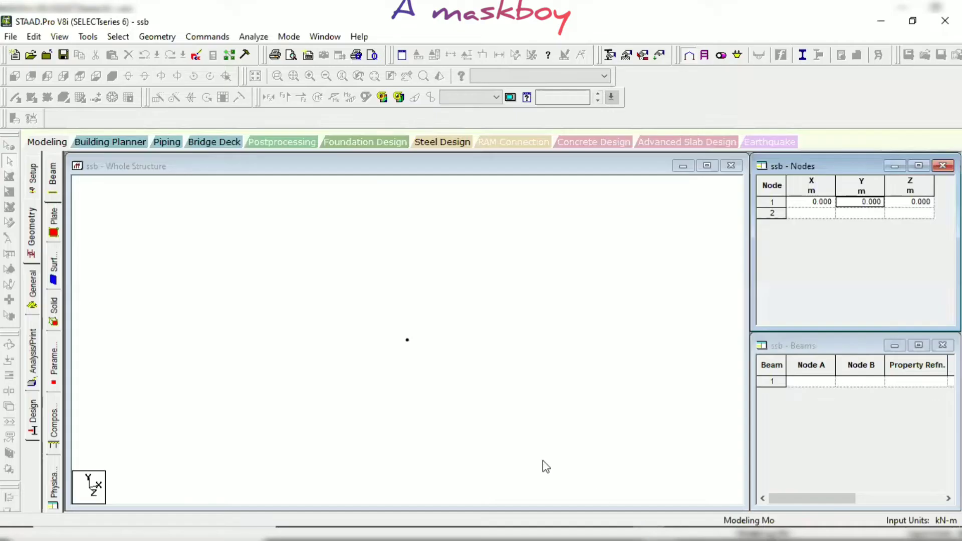
- Copy the origin node and paste it at an offset of 4 m along X
left_click_drag(379, 324, 544, 409)
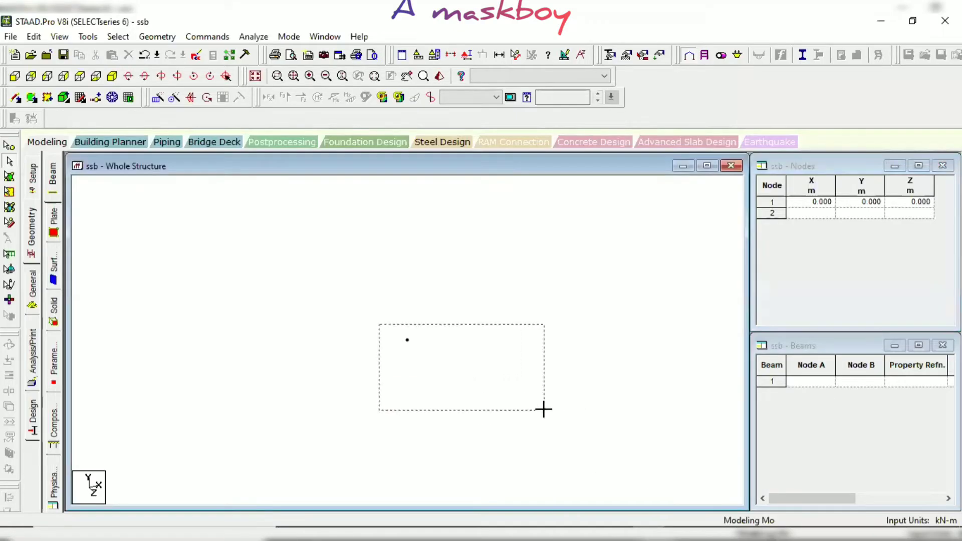
left_click(9, 146)
left_click_drag(322, 320, 576, 396)
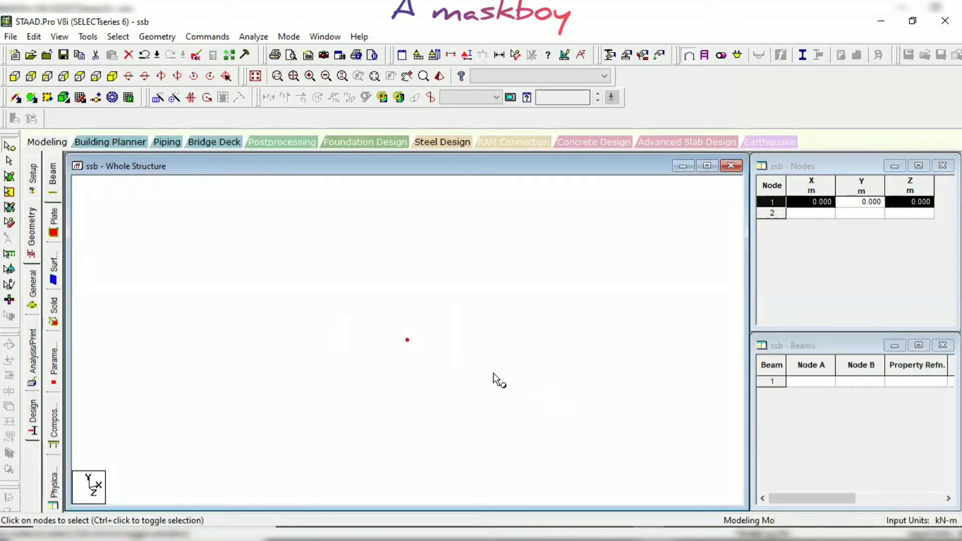
key("ctrl+c")
key("ctrl+v")
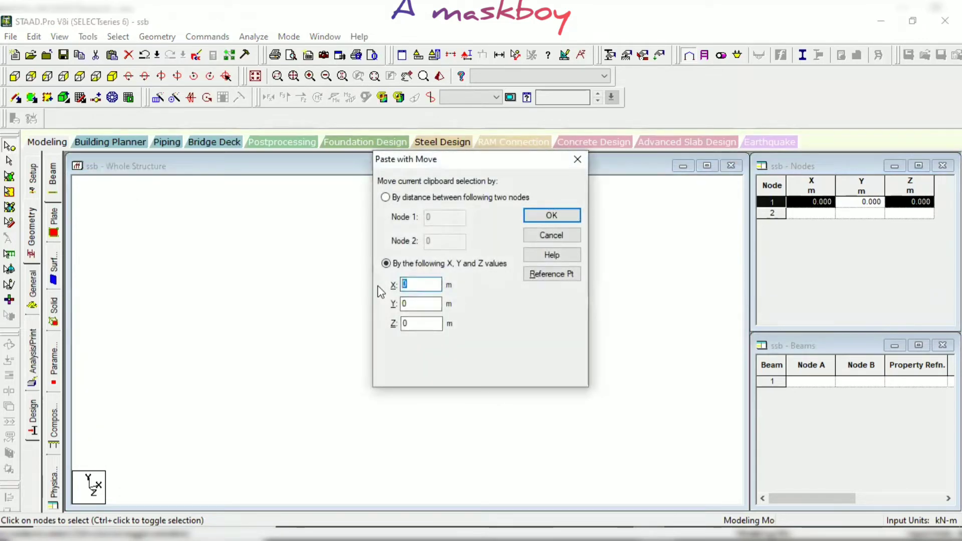
type("4")
key("Return")
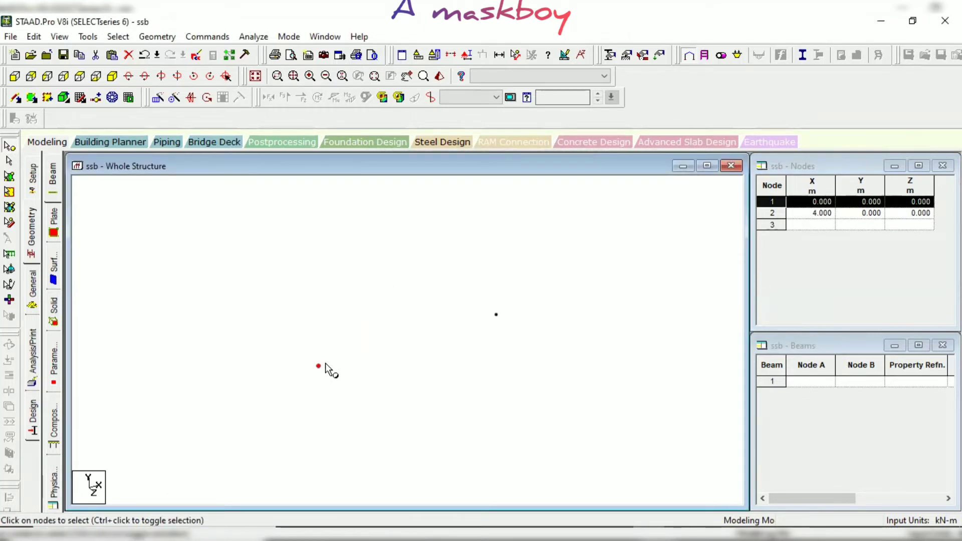
- Paste another copy of the origin node at an offset of 5 m along Z
key("ctrl+v")
left_click_drag(435, 324, 381, 328)
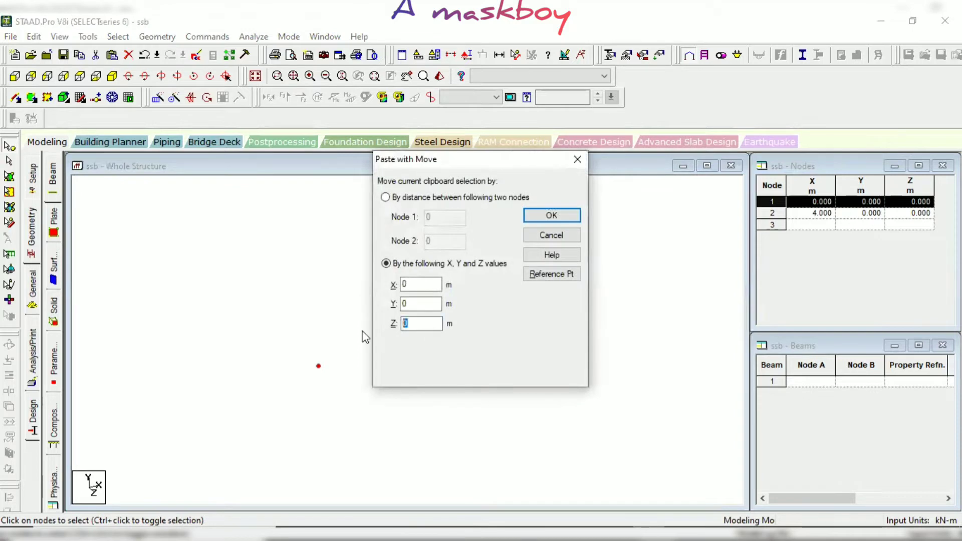
type("5")
key("Return")
- Paste a copy of the node at Z = 5 m, offset 4 m along X, and clear the selection
left_click_drag(412, 365, 461, 398)
key("ctrl+v")
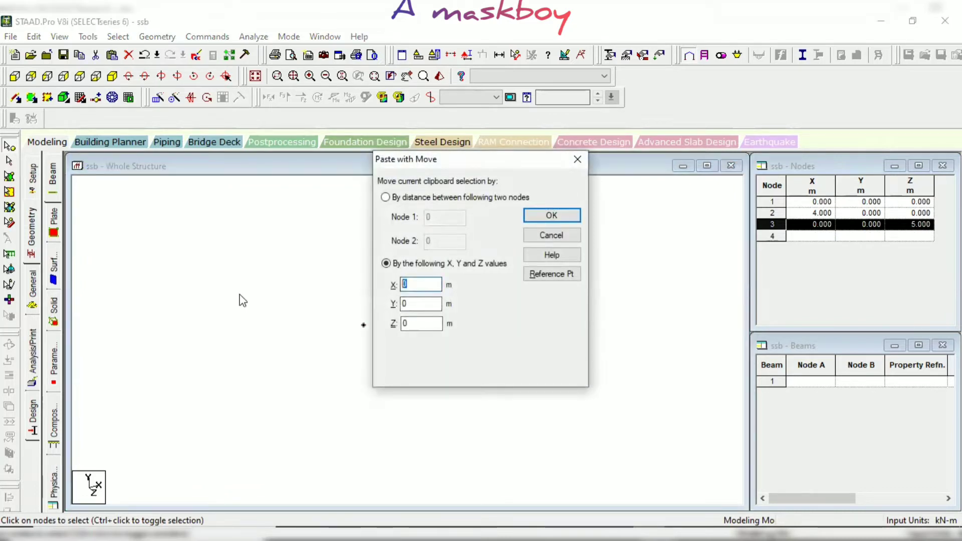
type("4")
key("Return")
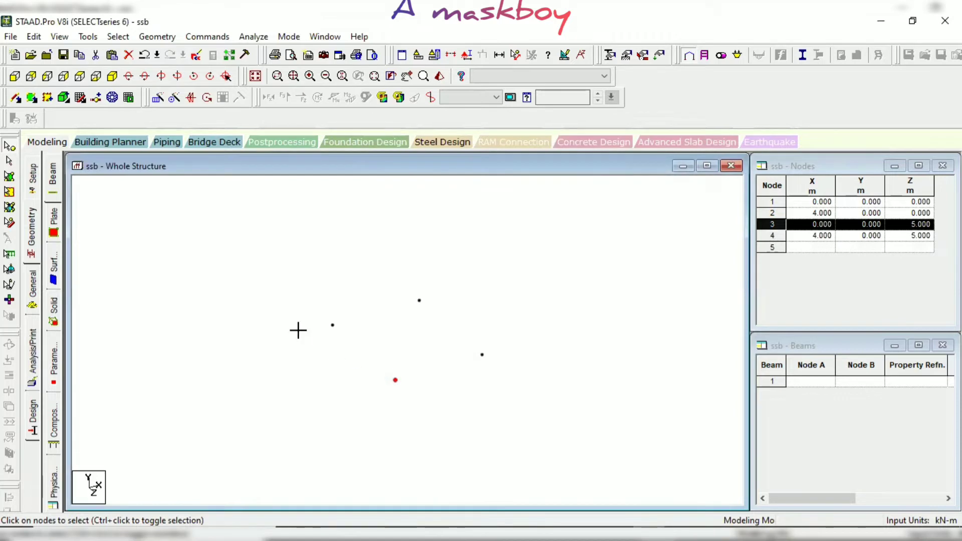
left_click(299, 329)
- Draw beams joining nodes 1, 2, 4 and 3 into a closed rectangular roof frame
left_click(16, 97)
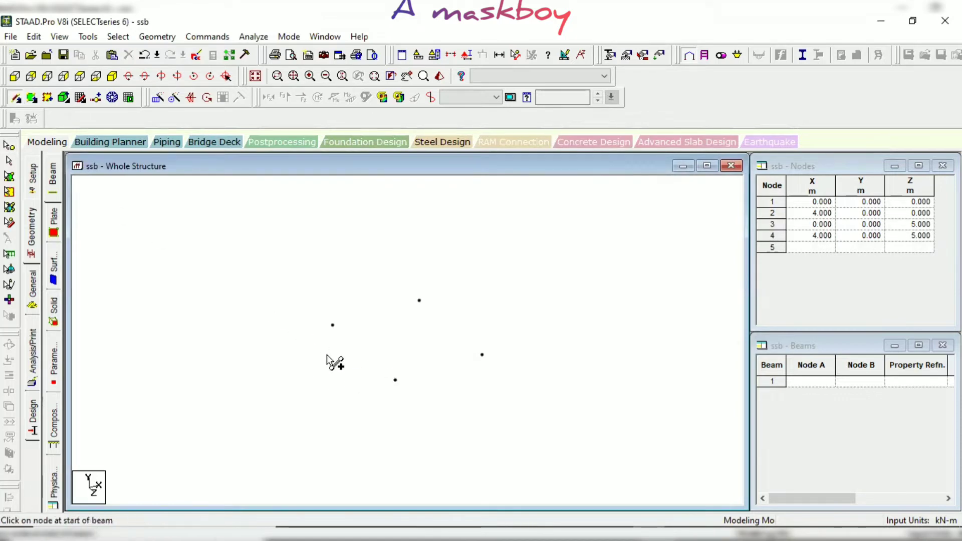
mouse_move(332, 325)
left_mouse_down()
mouse_move(399, 322)
mouse_move(419, 301)
mouse_move(482, 355)
mouse_move(395, 385)
mouse_move(335, 327)
left_mouse_up()
scroll(408, 363, "up", 3)
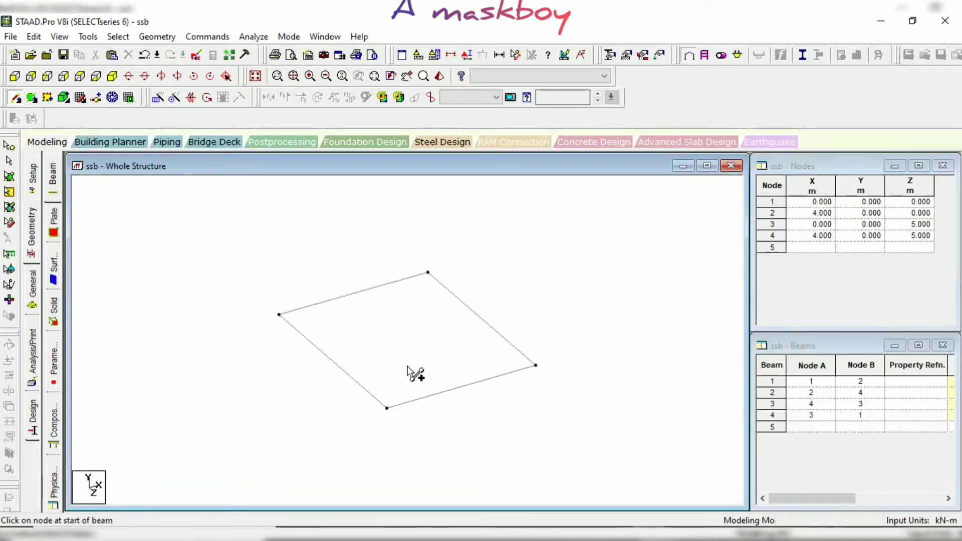
- Select the four corner nodes and paste copies of them at an offset of -3 m along Y
scroll(408, 362, "down", 2)
middle_click_drag(470, 397, 511, 358)
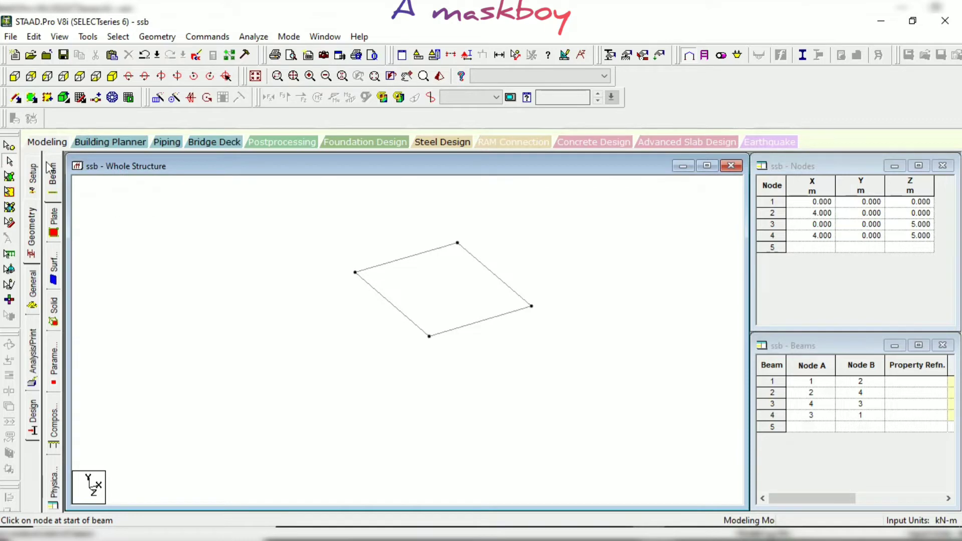
left_click(9, 161)
left_click_drag(333, 260, 391, 298)
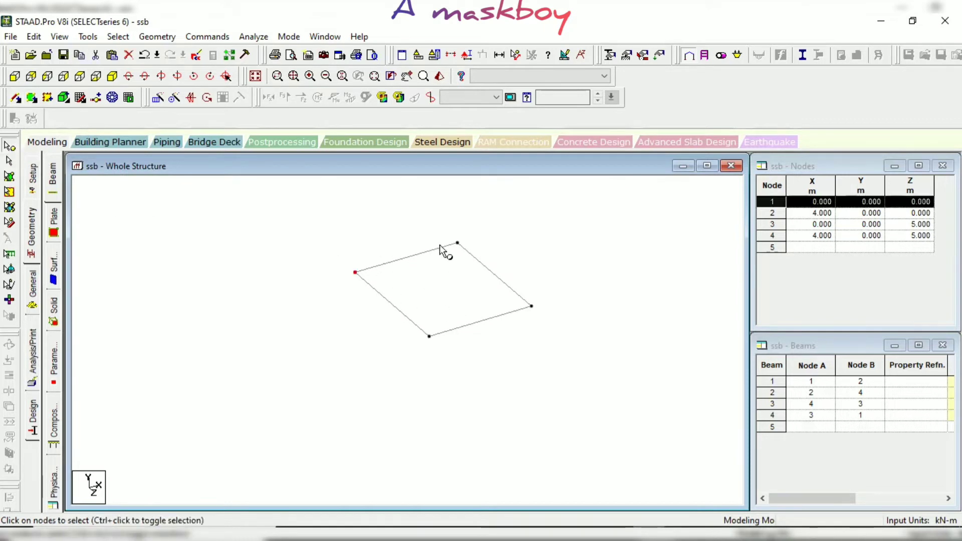
left_click(457, 242, "ctrl")
left_click(429, 336, "ctrl")
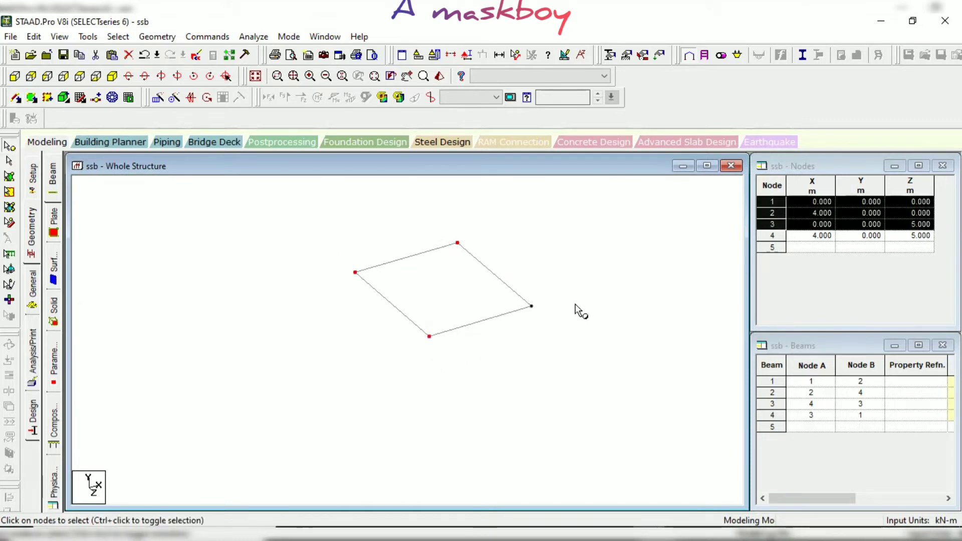
left_click(531, 306, "ctrl")
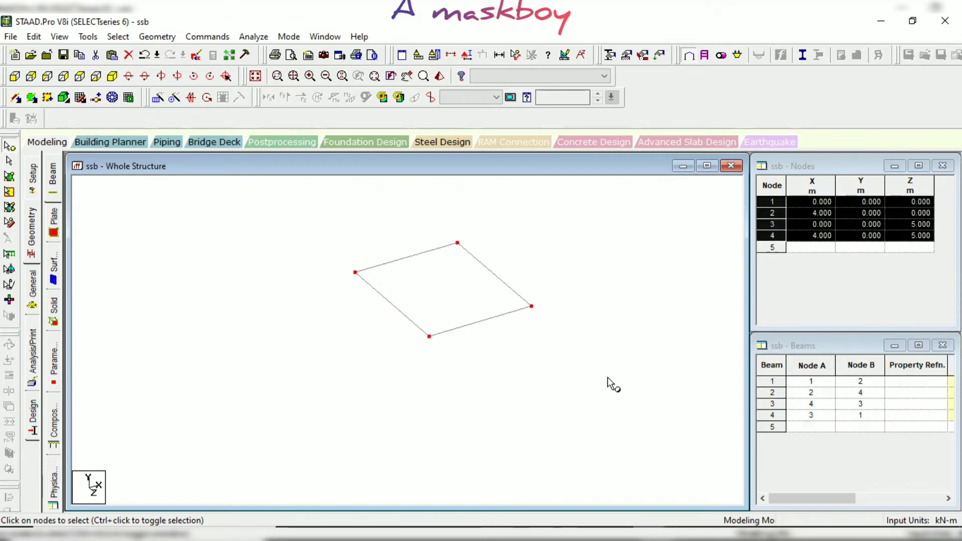
key("ctrl+v")
double_click(420, 304)
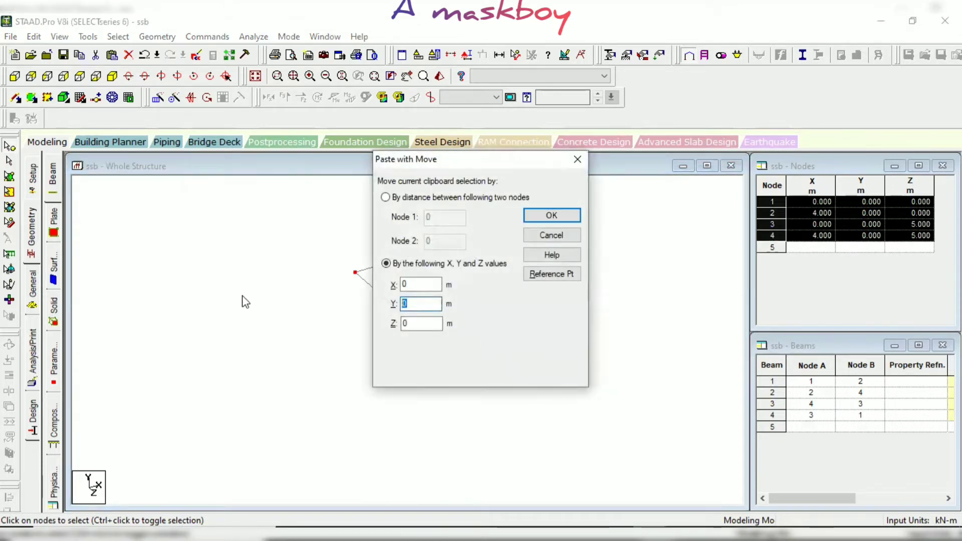
key("BackSpace")
key("Return")
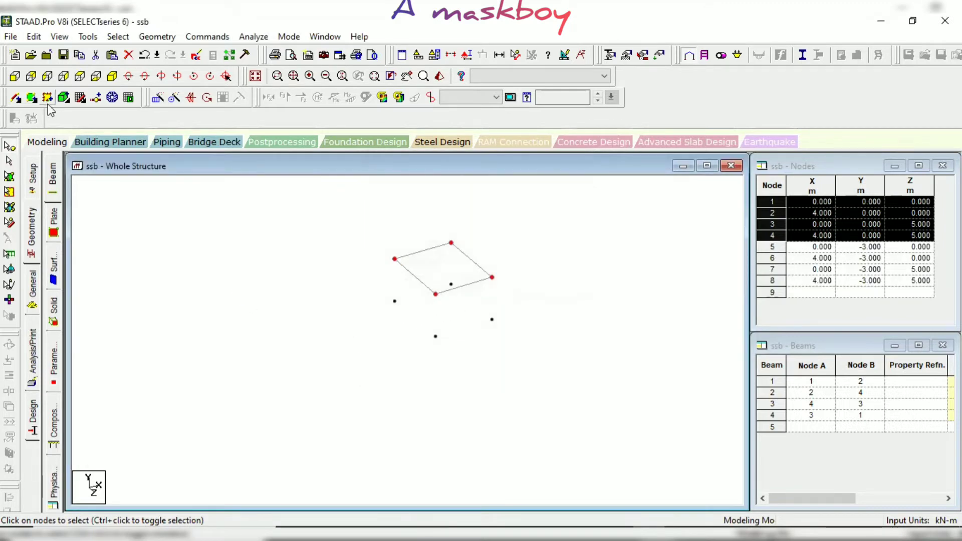
- Draw four vertical columns connecting each lower node to the roof frame corner above it
left_click(16, 98)
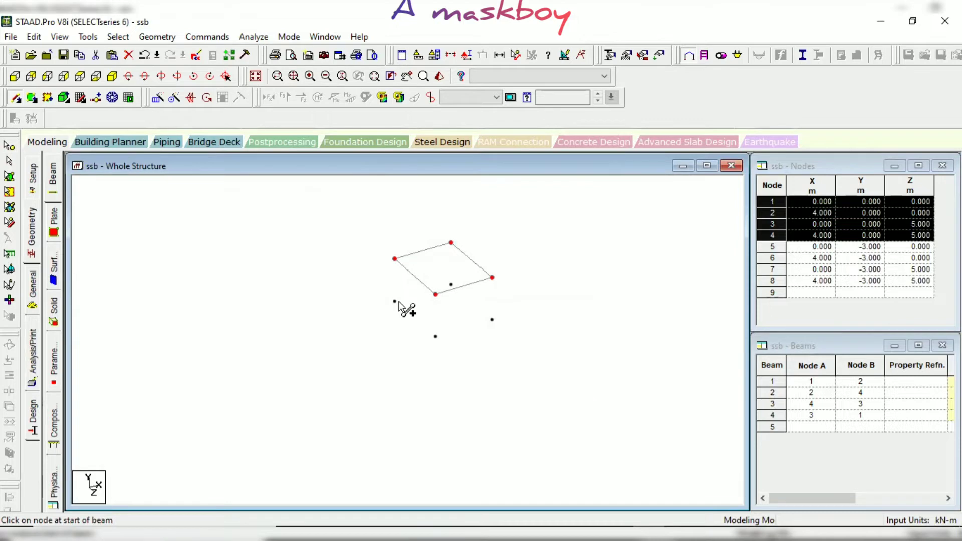
left_click_drag(395, 301, 394, 259)
left_click_drag(436, 336, 451, 243)
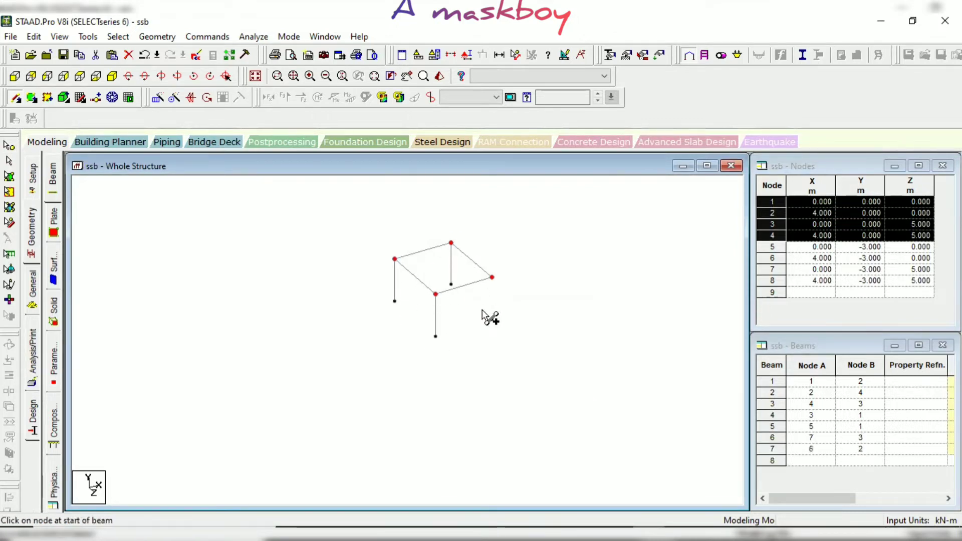
left_click_drag(491, 319, 491, 277)
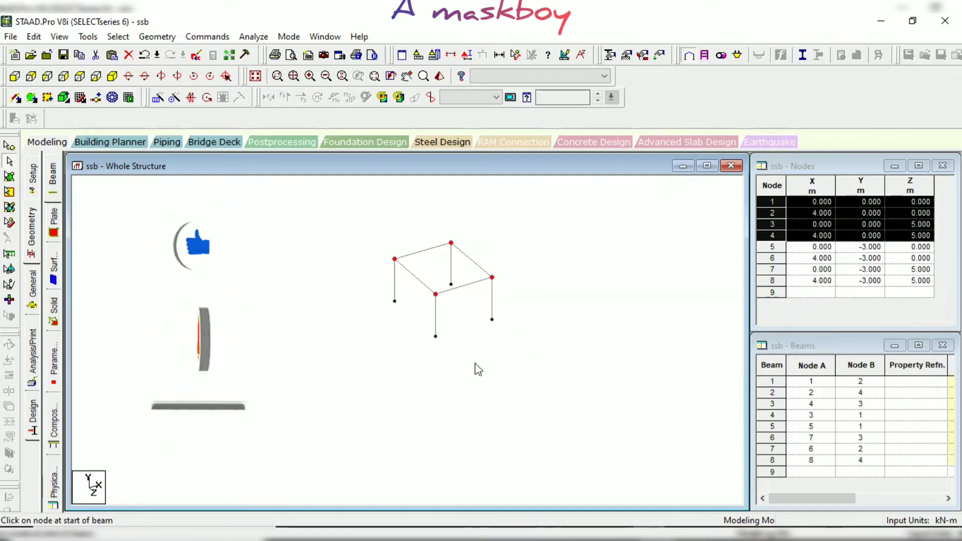
- Define a rectangular concrete section with YD 0.25 m and ZD 0.25 m
scroll(471, 323, "up", 3)
left_click(472, 322)
middle_click_drag(478, 324, 473, 379)
left_click(33, 273)
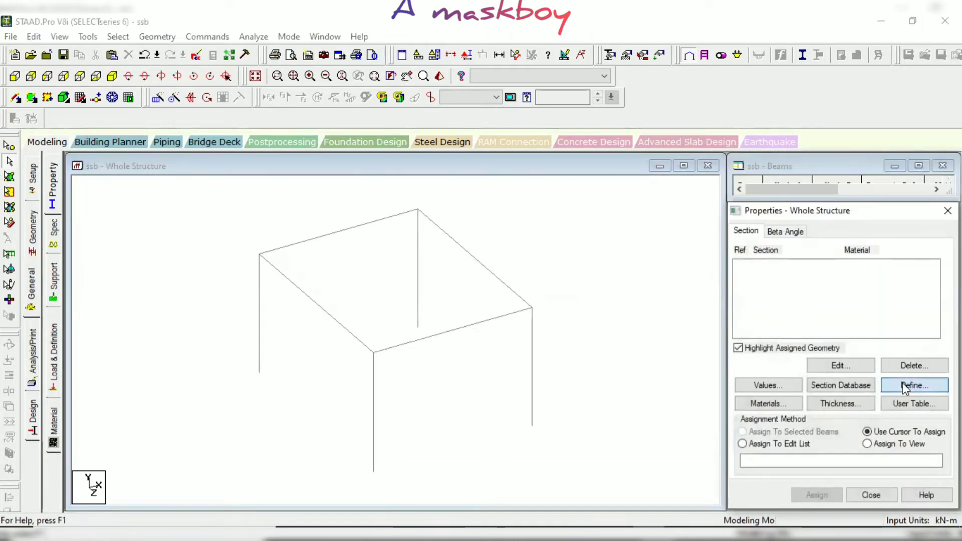
left_click(280, 164)
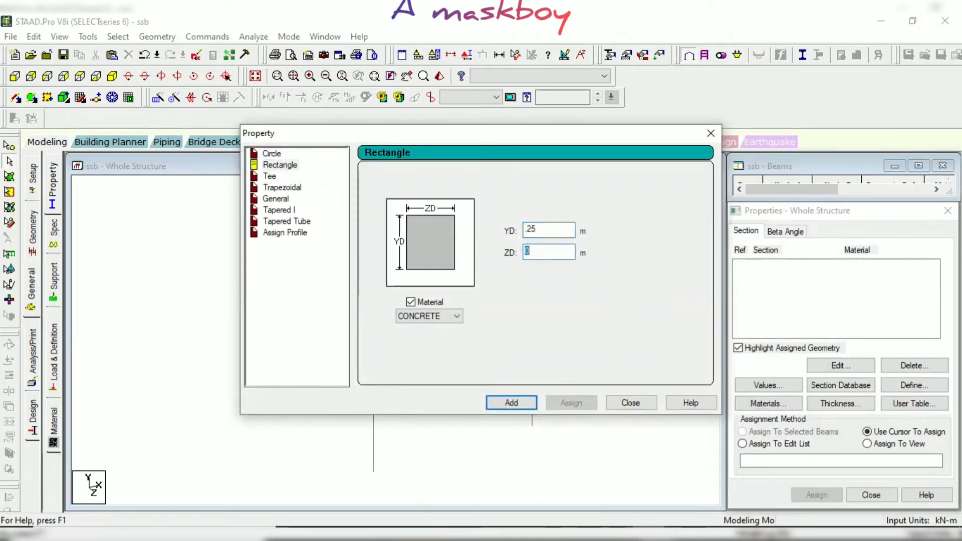
type(".25")
key("Return")
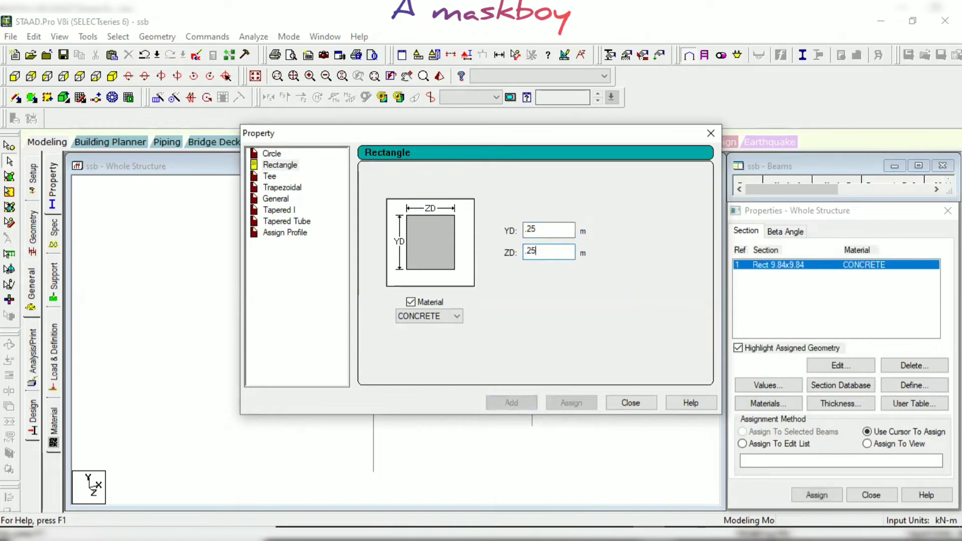
- Define a second rectangular concrete section with YD 0.30 m and ZD 0.30 m
double_click(551, 230)
type(".3")
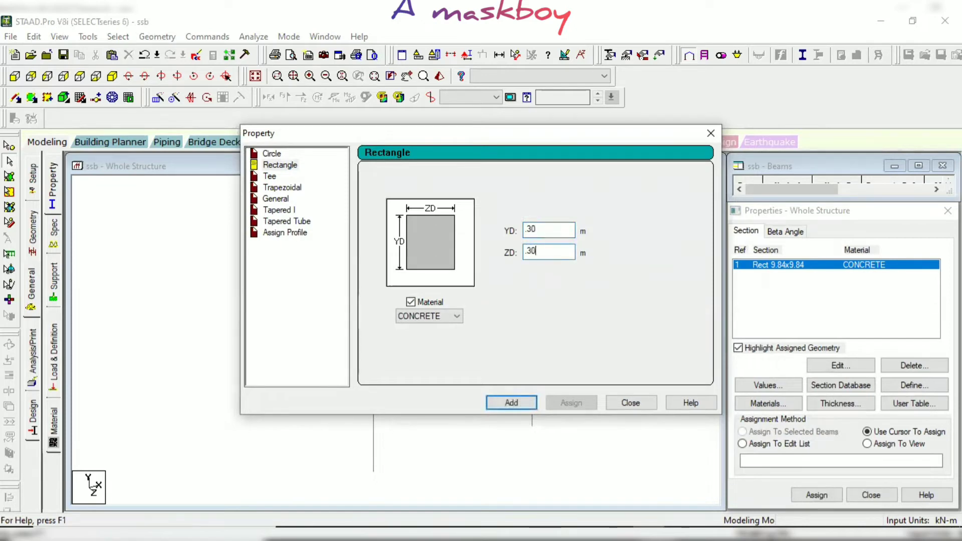
key("Return")
left_click(710, 133)
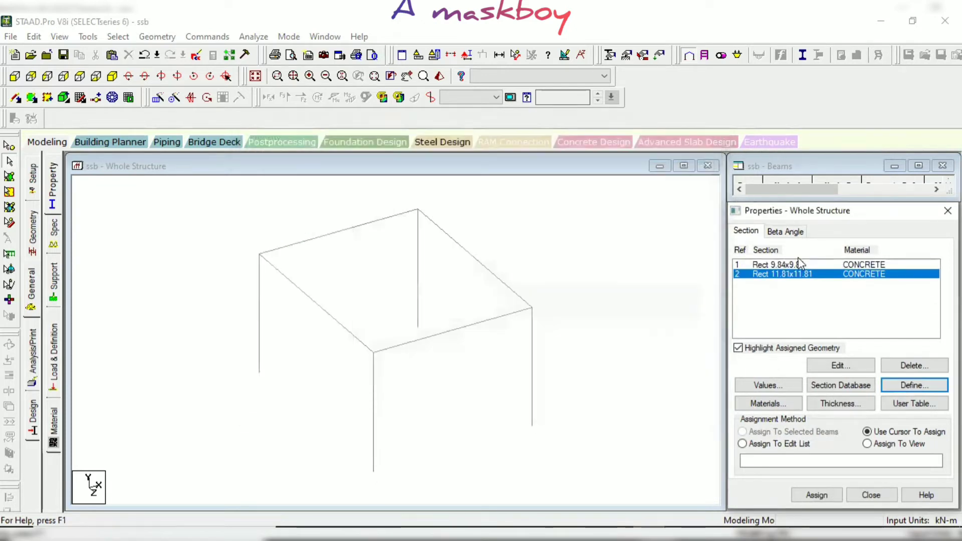
- Turn on the display of node points in the structure view, with the Rect 9.84x9.84 section selected
left_click(797, 265)
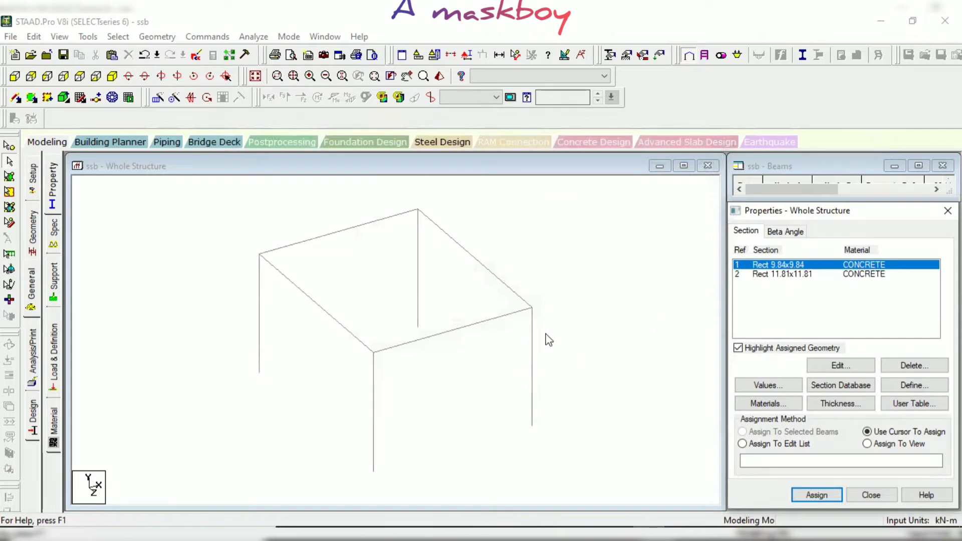
left_click(620, 365)
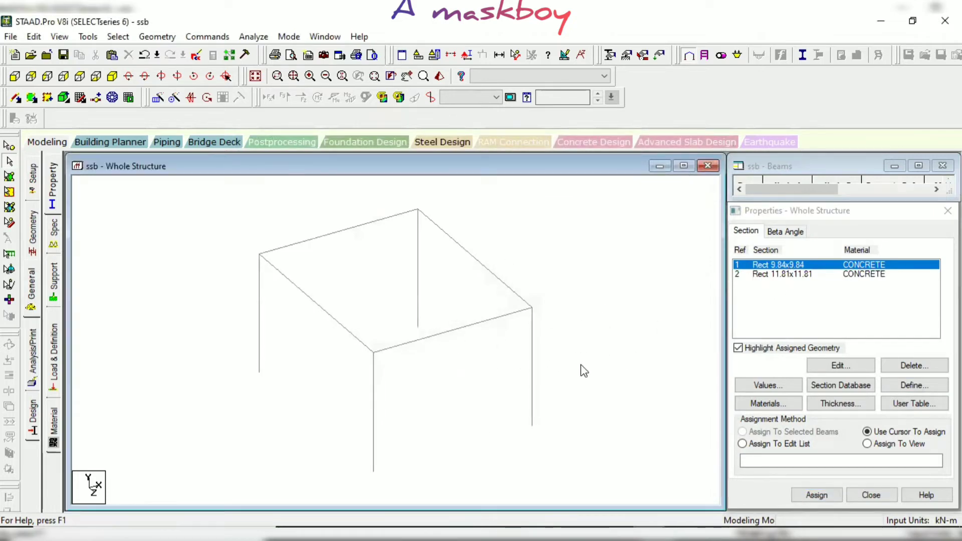
left_click(468, 58)
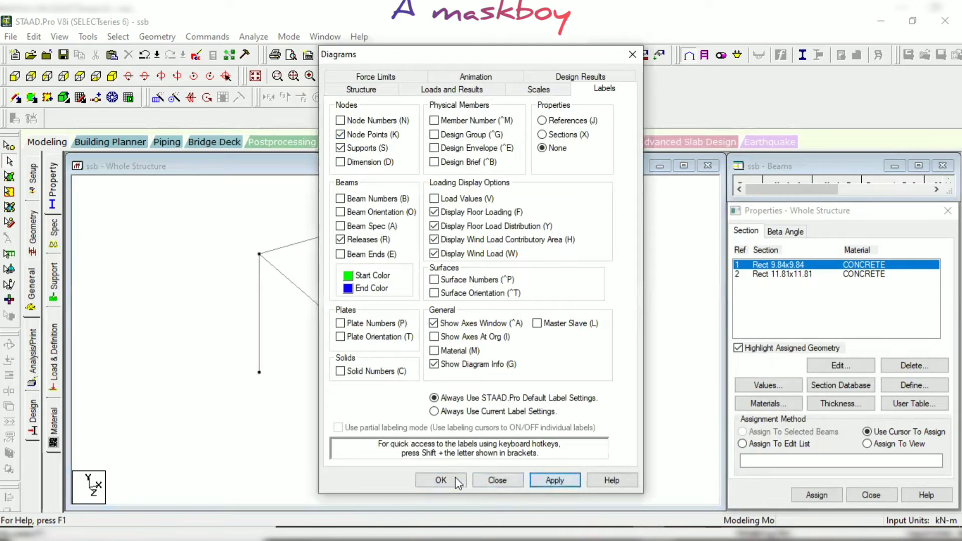
left_click(440, 480)
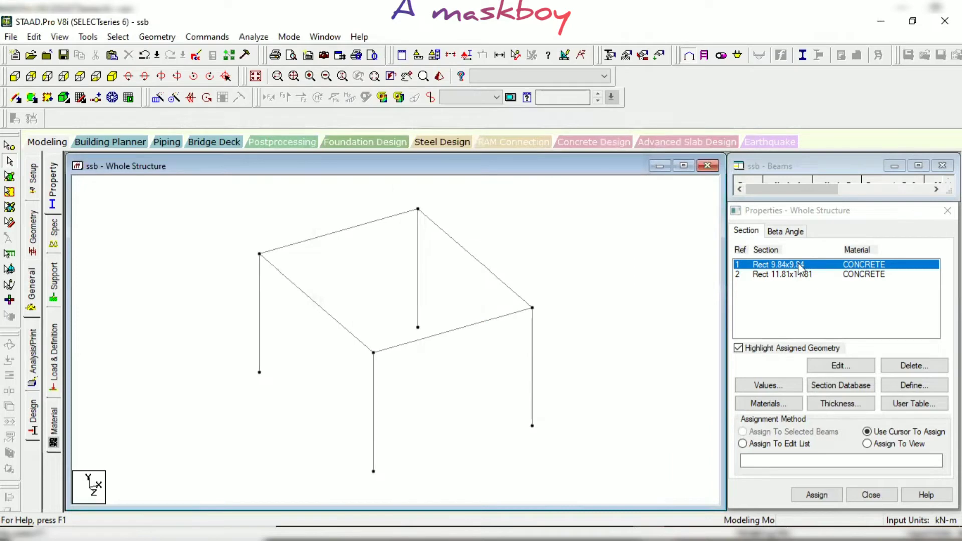
- Select the four roof beams and assign the Rect 9.84x9.84 section to them
left_click(479, 324)
left_click(491, 276, "ctrl")
left_click(354, 226, "ctrl")
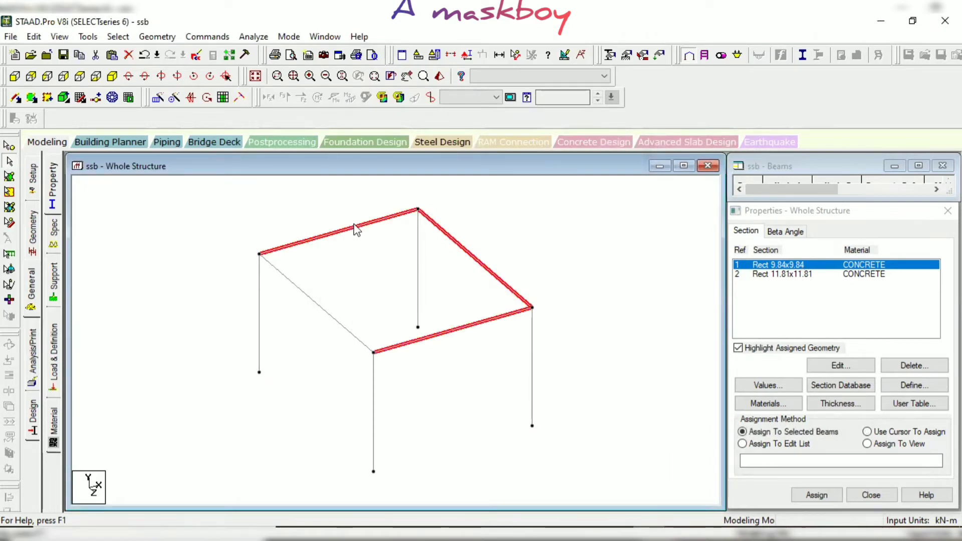
left_click(312, 301, "ctrl")
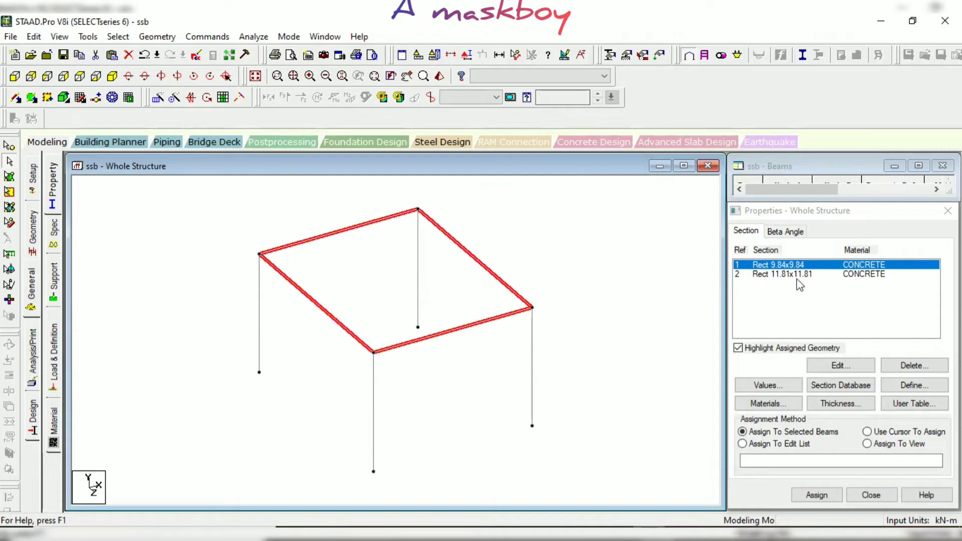
left_click(817, 493)
left_click(858, 391)
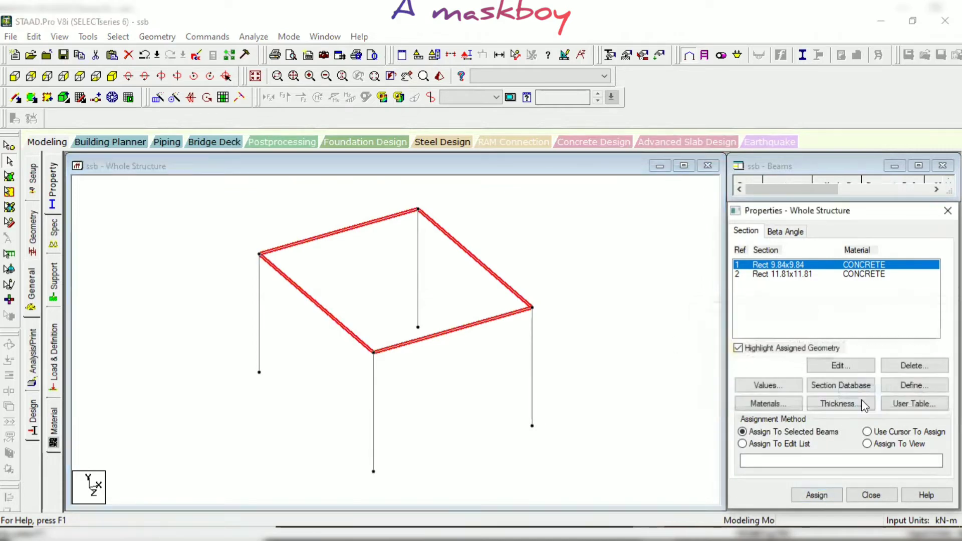
- Assign the Rect 11.81x11.81 section to the four selected columns
left_click(796, 274)
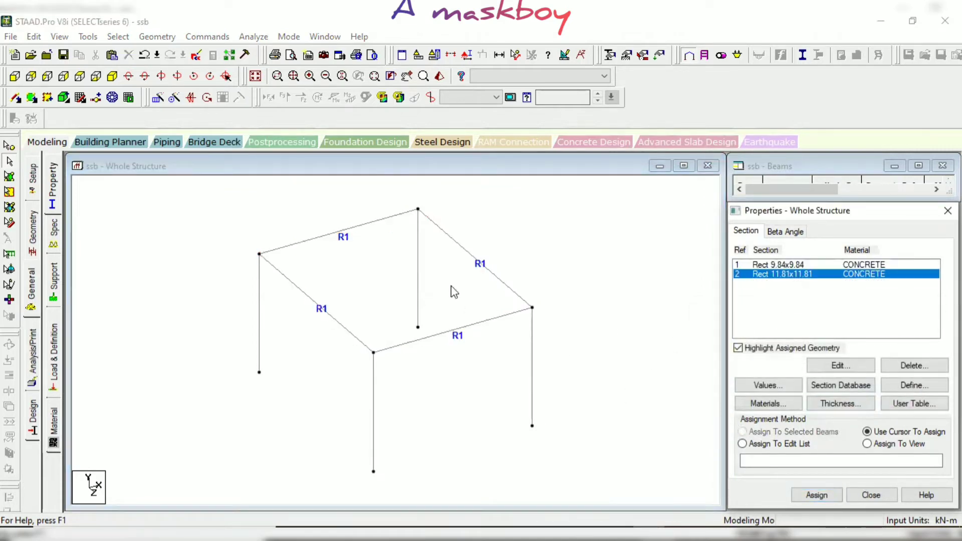
left_click(419, 265)
left_click(259, 312, "ctrl")
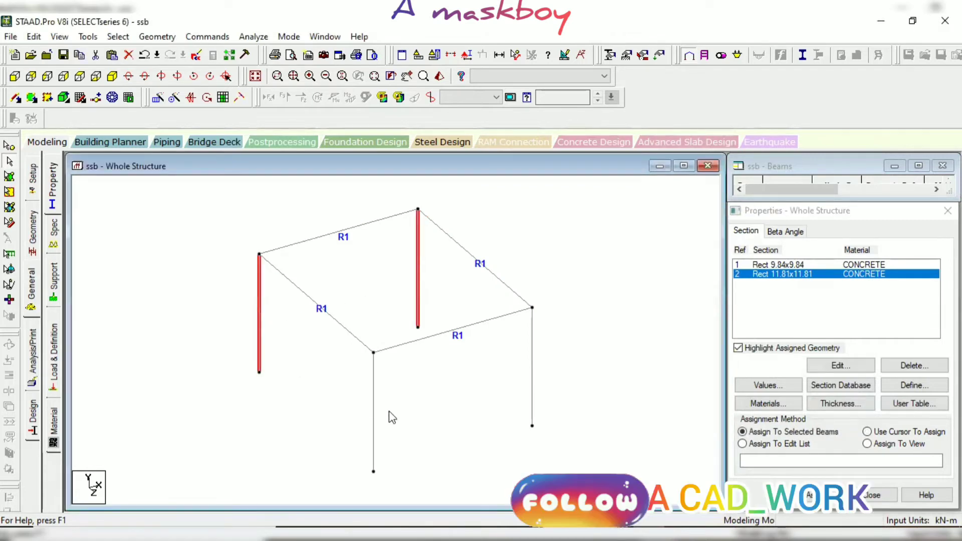
left_click(374, 418, "ctrl")
left_click(531, 357, "ctrl")
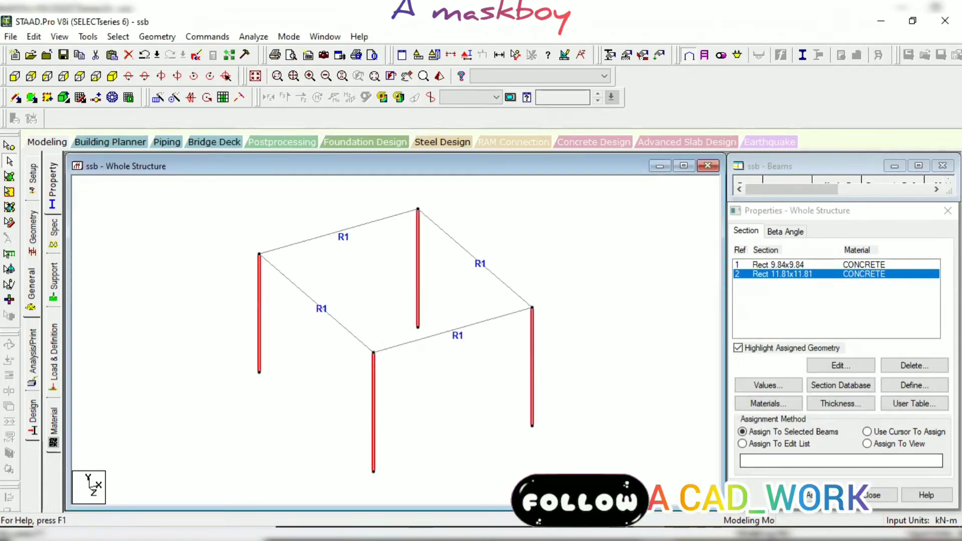
left_click(817, 493)
left_click(867, 393)
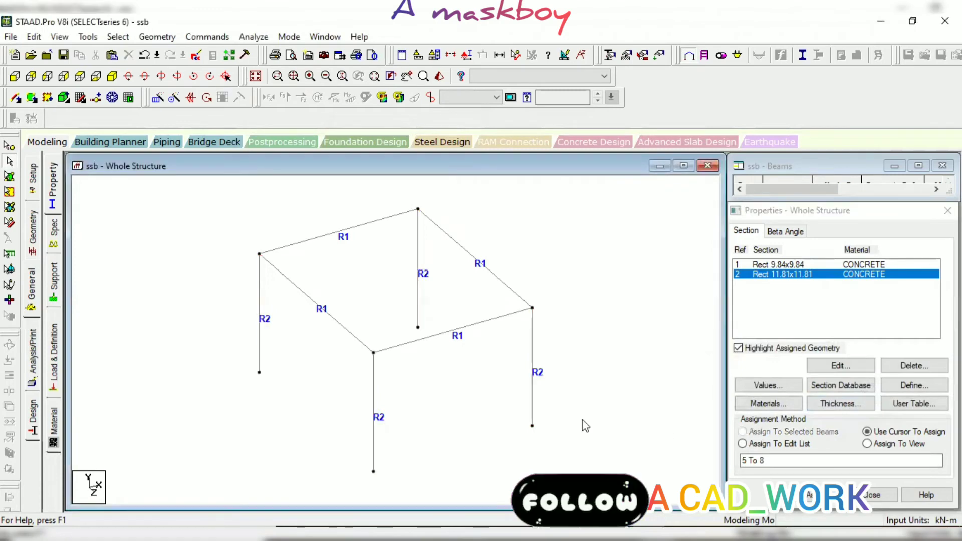
scroll(719, 347, "down", 2)
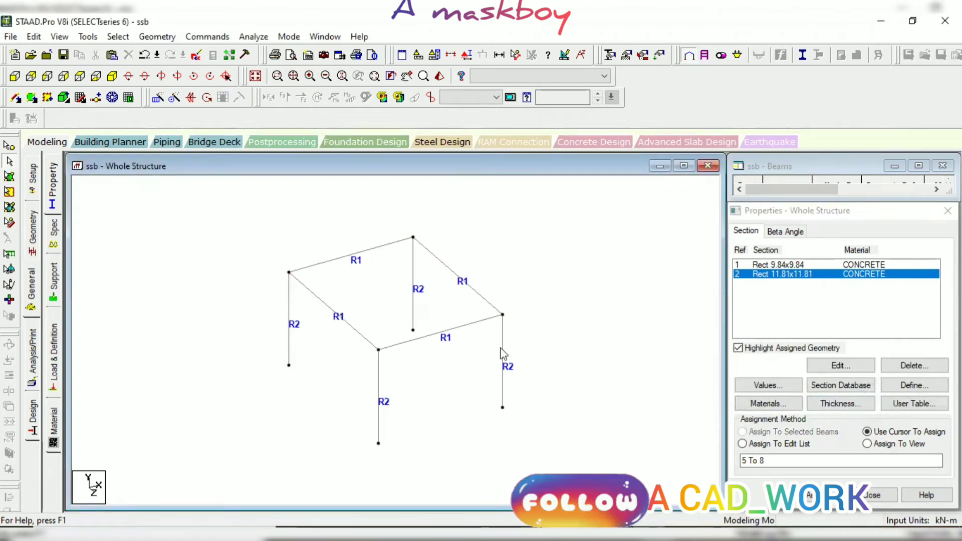
scroll(500, 348, "up", 4)
middle_click_drag(503, 380, 529, 385)
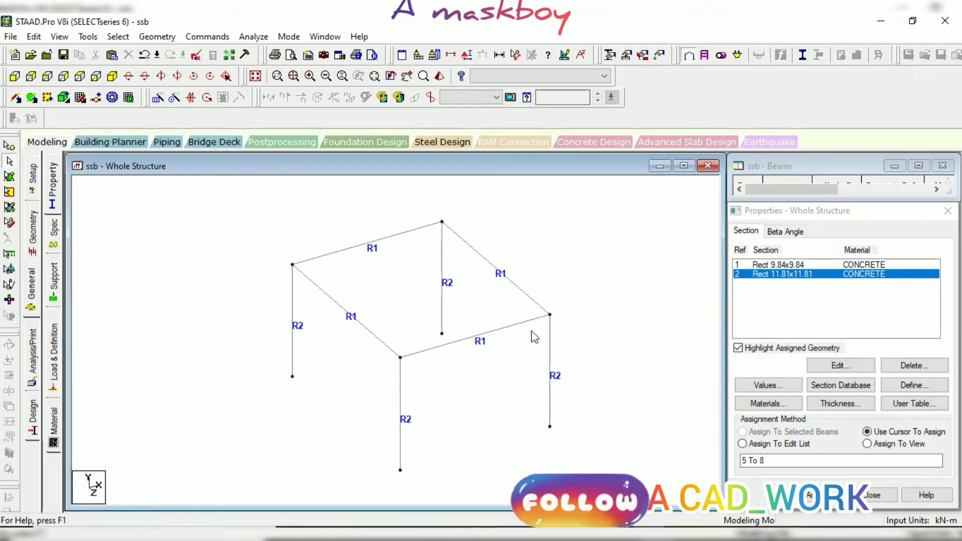
scroll(464, 381, "down", 1)
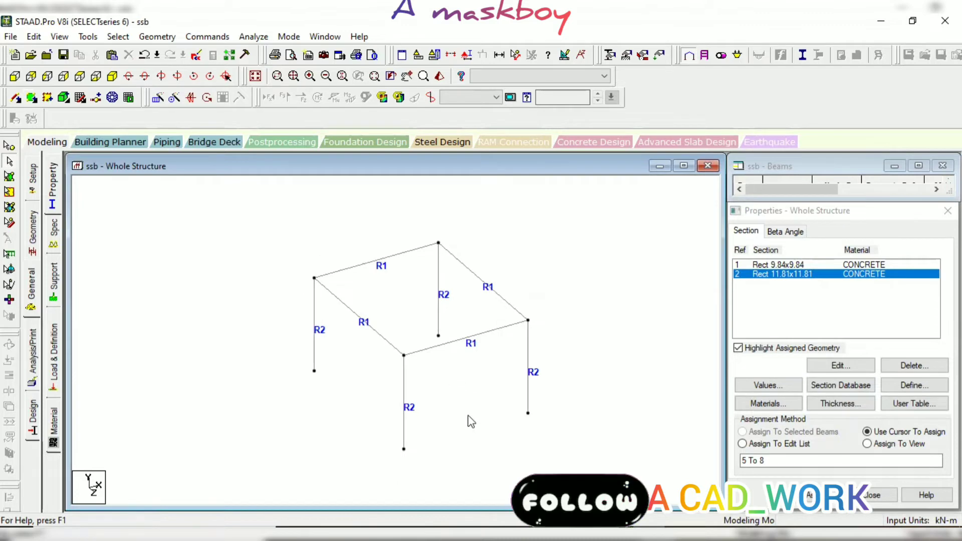
scroll(478, 428, "up", 1)
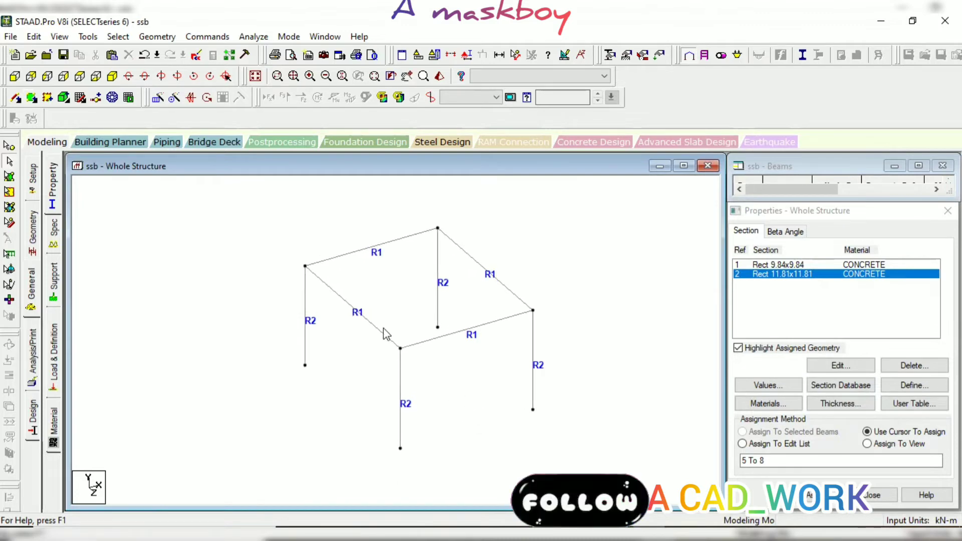
- Create a fixed support and make it the active support for assignment
left_click(55, 281)
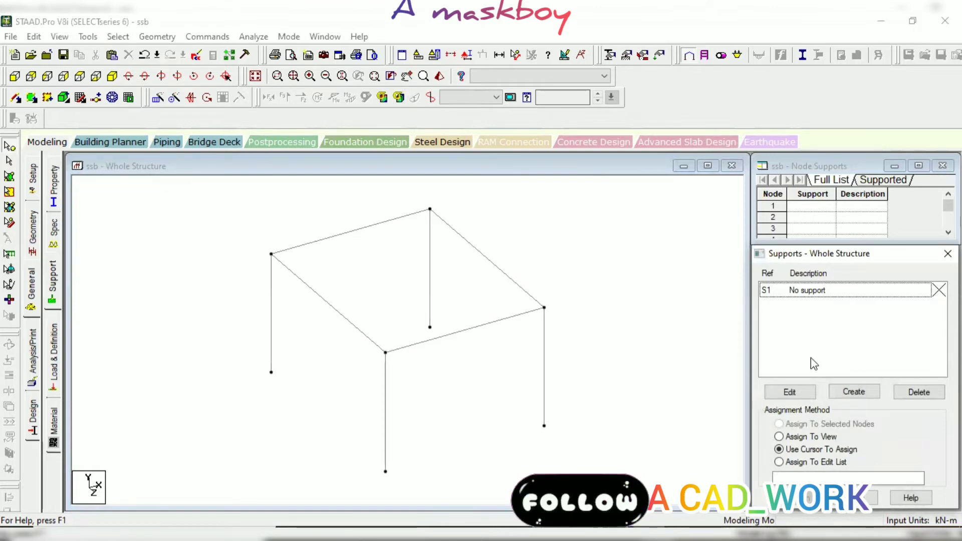
left_click(860, 391)
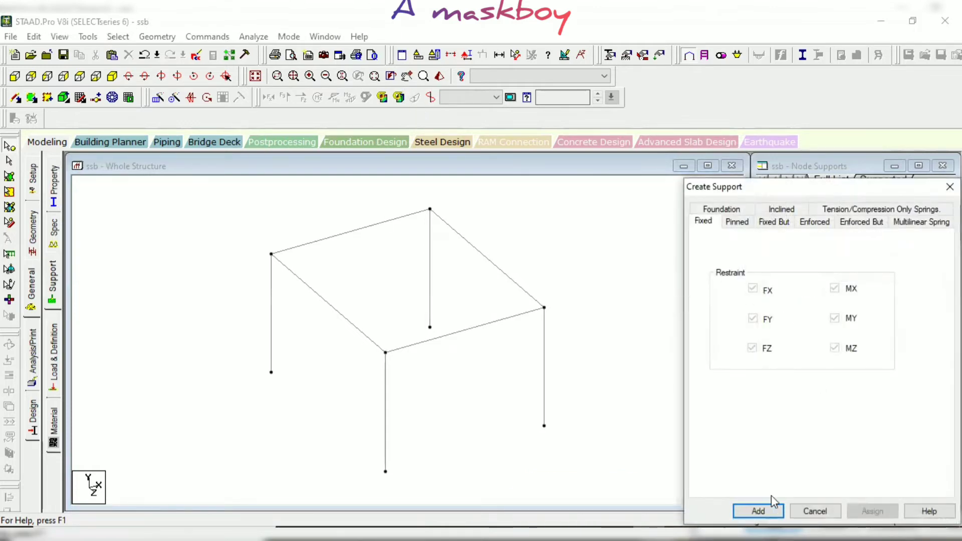
left_click(761, 510)
left_click(811, 305)
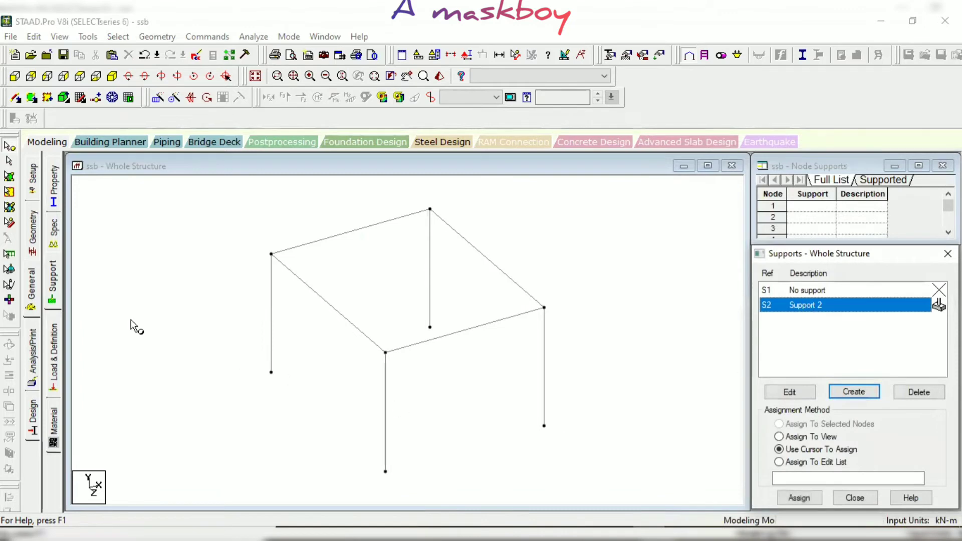
- Select the base nodes of all four columns and assign the fixed support to them
left_click_drag(239, 362, 303, 396)
left_click_drag(404, 296, 447, 334, "ctrl")
left_click_drag(358, 443, 424, 479, "ctrl")
left_click_drag(524, 417, 568, 443, "ctrl")
left_click(805, 499)
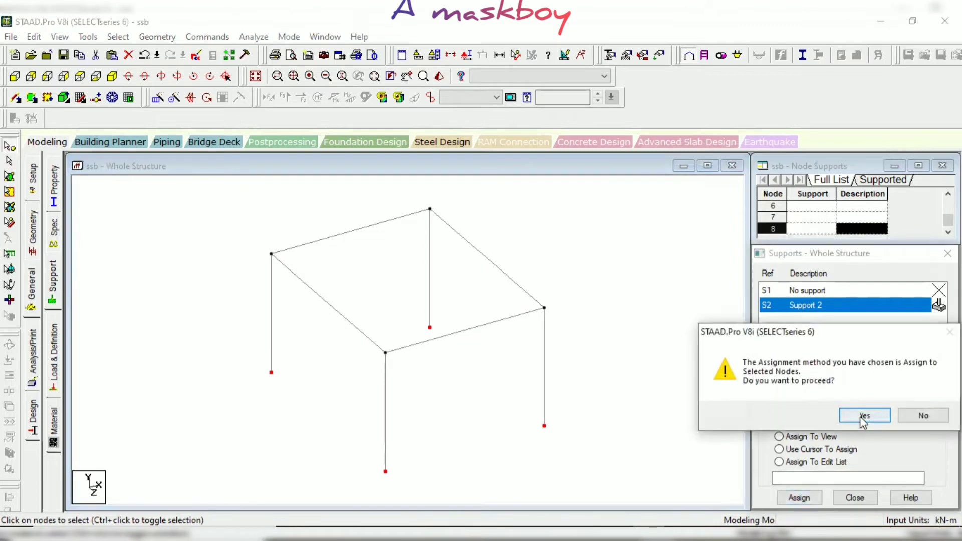
left_click(861, 414)
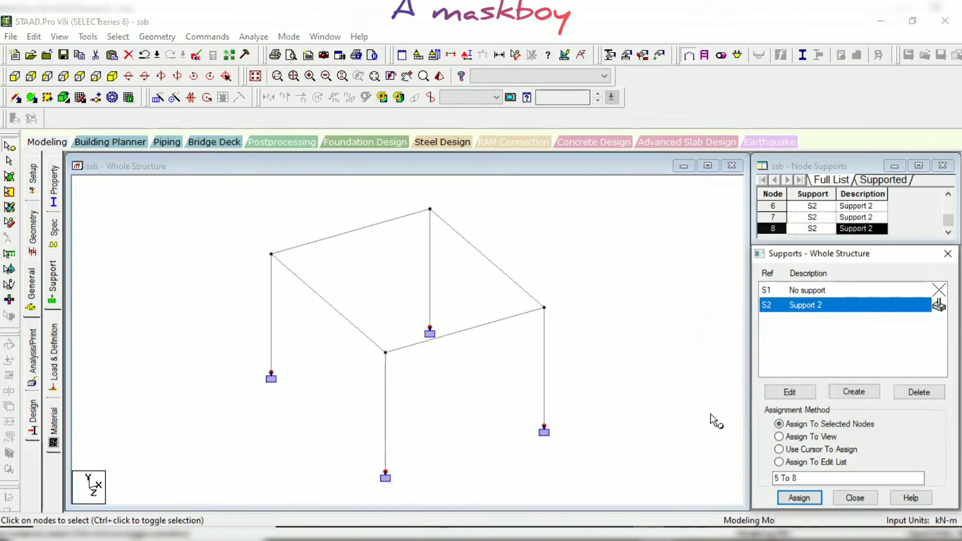
- Add primary load case 1 with the loading type Dead, keeping the title LOAD CASE 1
left_click(53, 358)
left_click(805, 190)
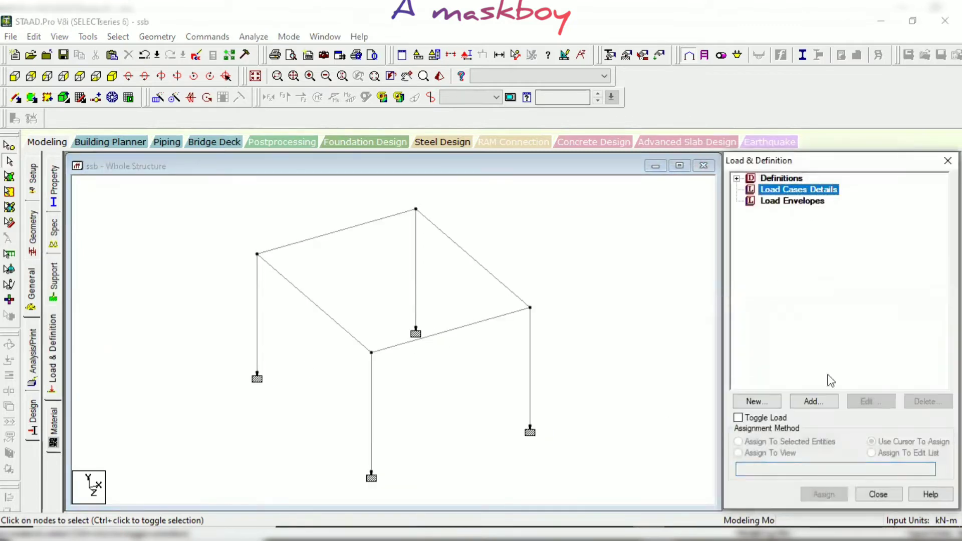
left_click(813, 399)
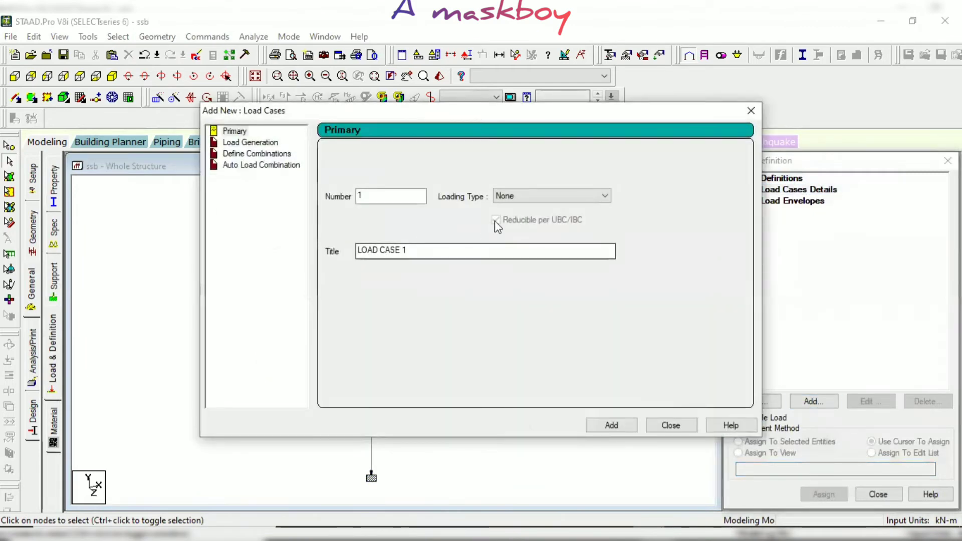
left_click(567, 201)
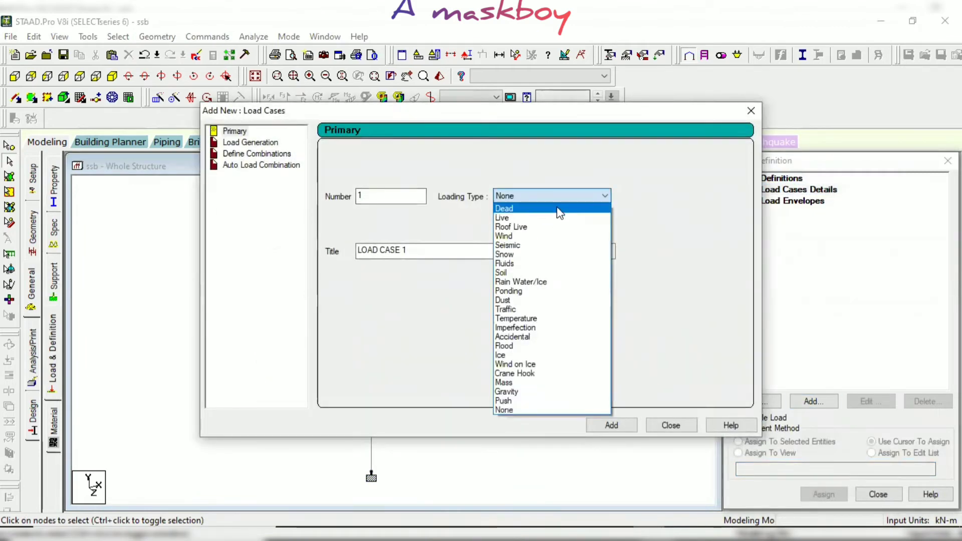
left_click(555, 212)
left_click(611, 425)
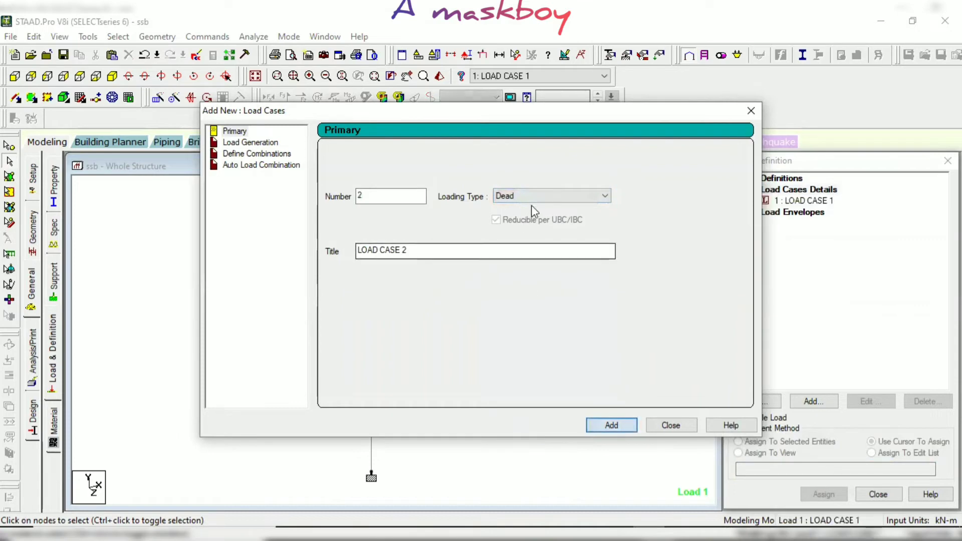
- Add primary load case 2 with the loading type Live, keeping the title LOAD CASE 2
left_click(542, 196)
left_click(536, 220)
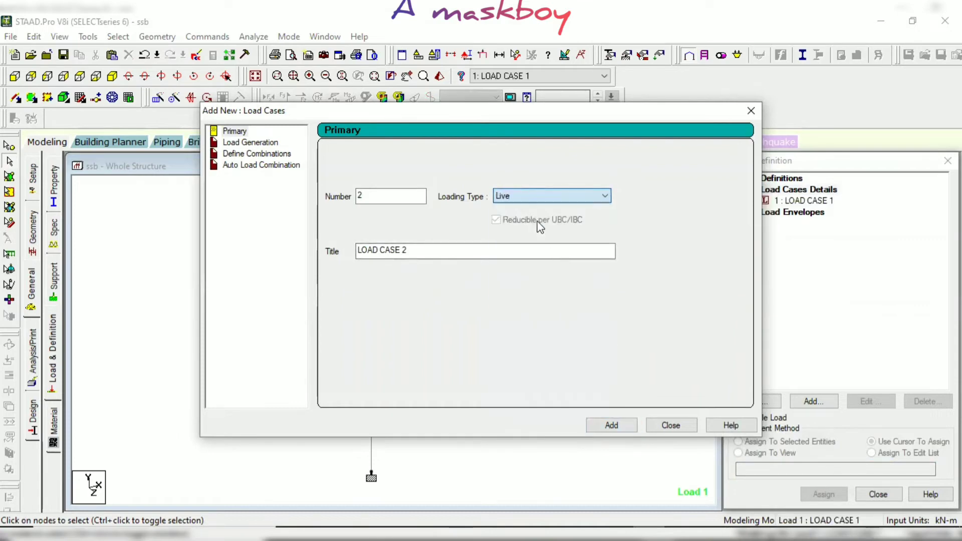
left_click(611, 425)
left_click(672, 426)
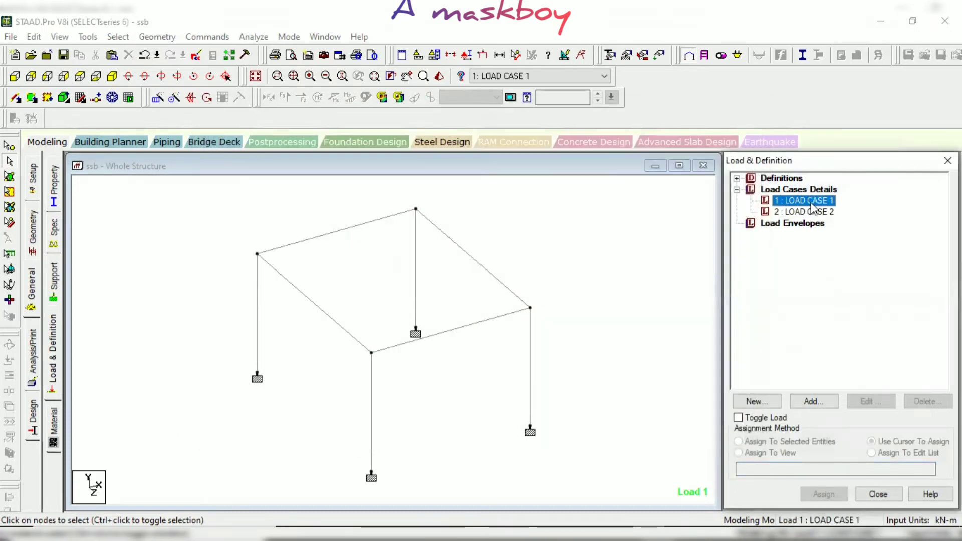
- Add a self-weight load in the Y direction with a factor of -1 to LOAD CASE 1
left_click(824, 403)
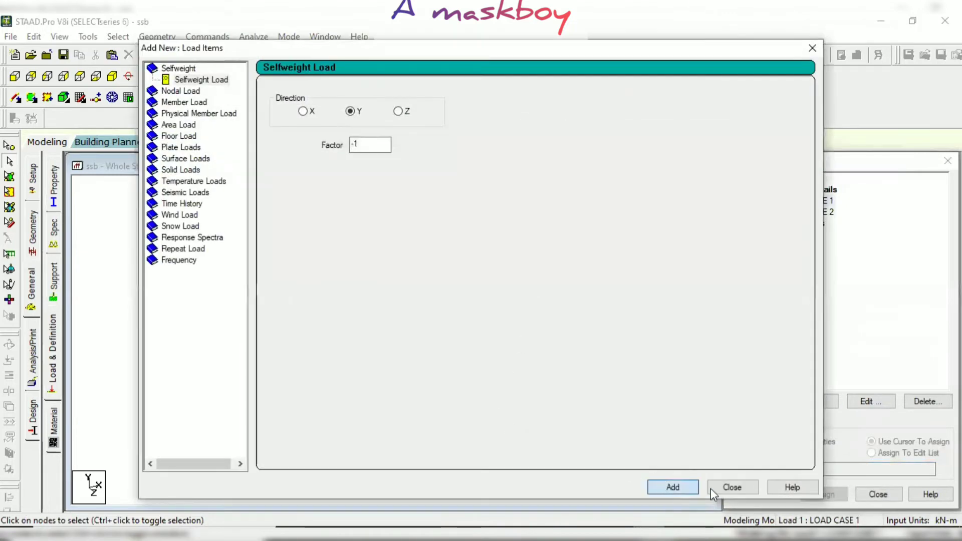
left_click(673, 486)
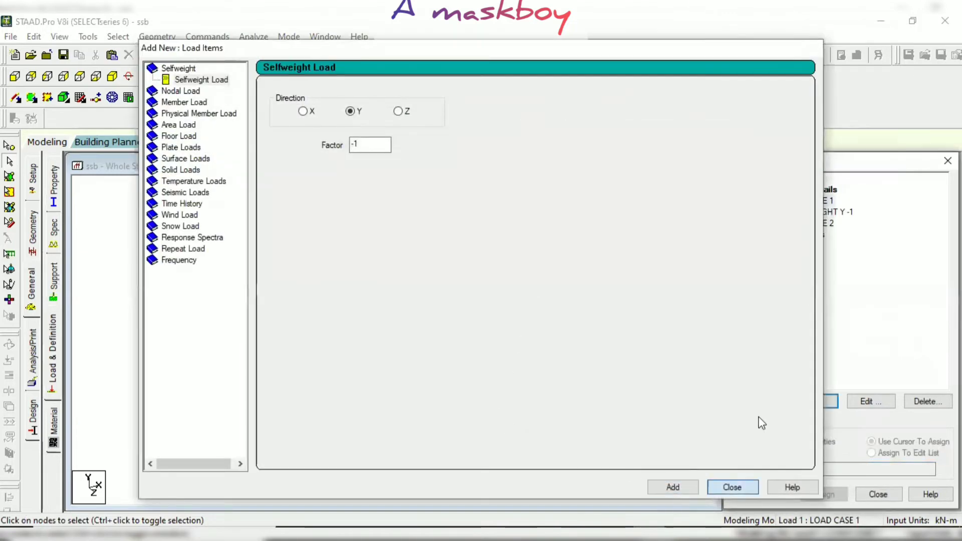
left_click(732, 486)
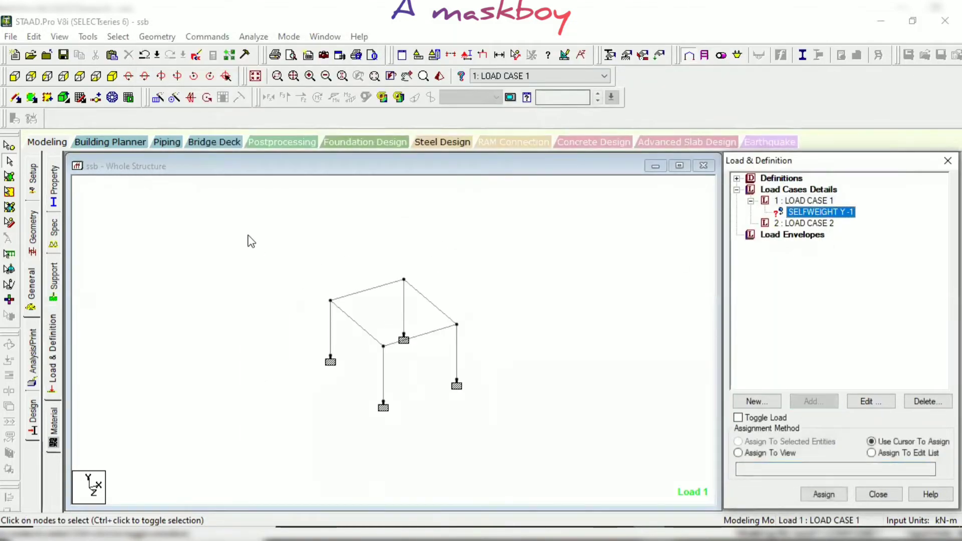
- Select all members of the frame and assign the self-weight load of LOAD CASE 1 to them
left_click_drag(249, 240, 524, 484)
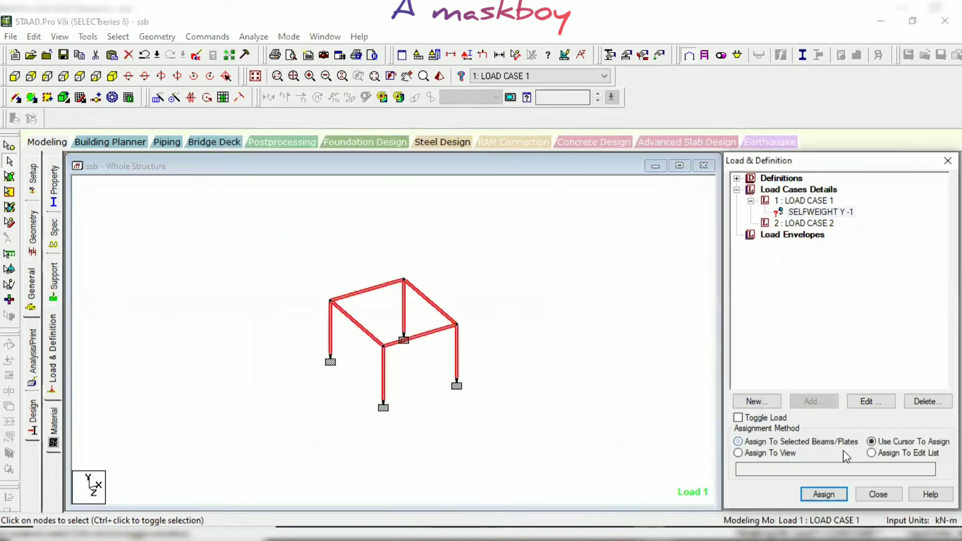
left_click(831, 492)
left_click(865, 369)
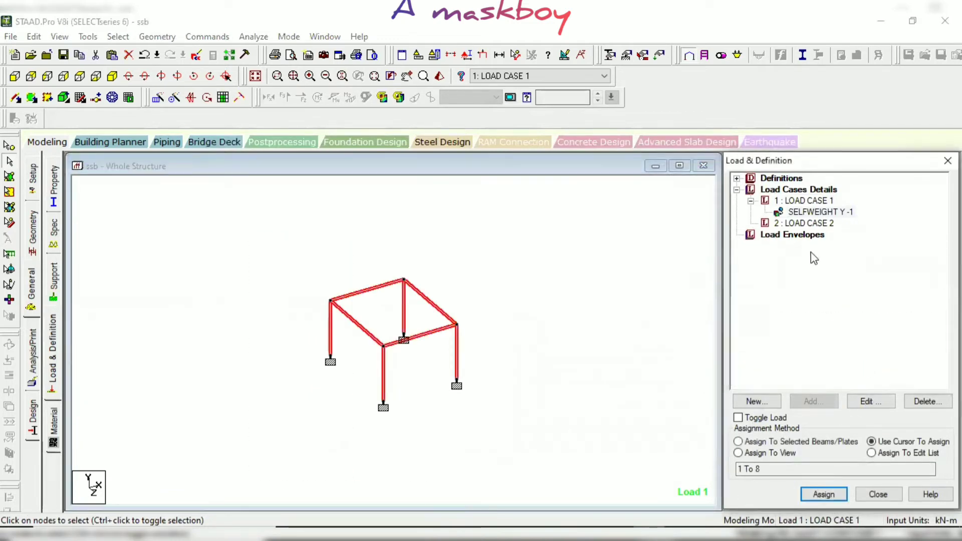
- Add a uniform member force of -2 kN/m in the GY direction to LOAD CASE 2
left_click(814, 223)
left_click(816, 402)
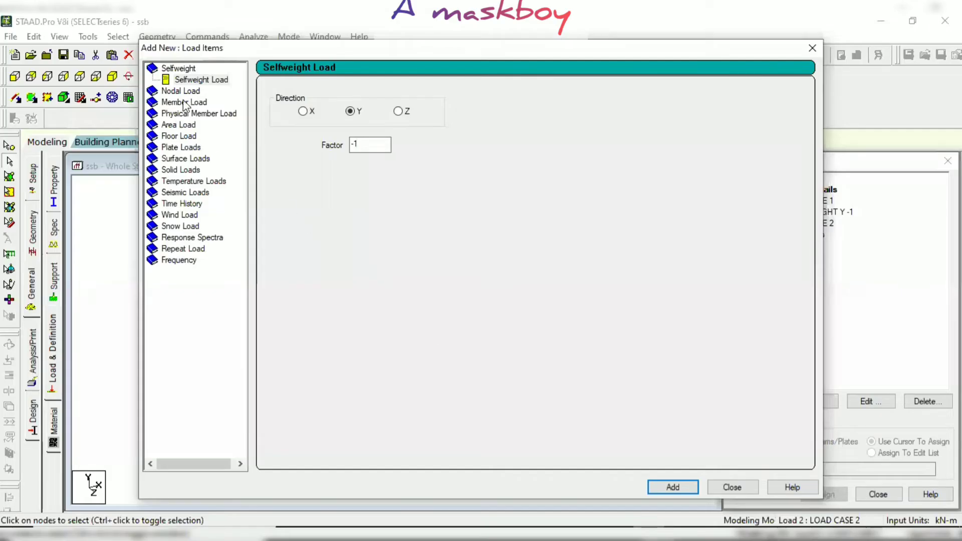
left_click(184, 102)
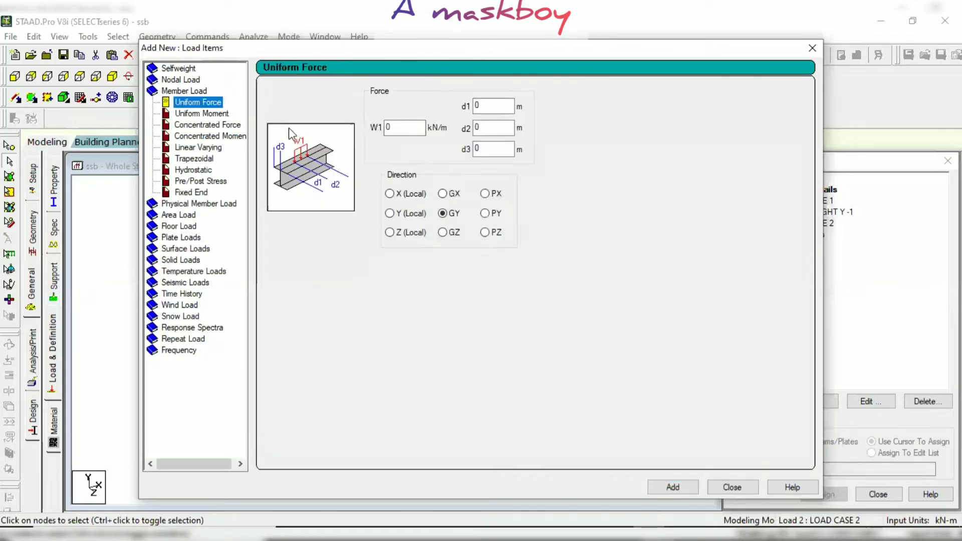
double_click(388, 129)
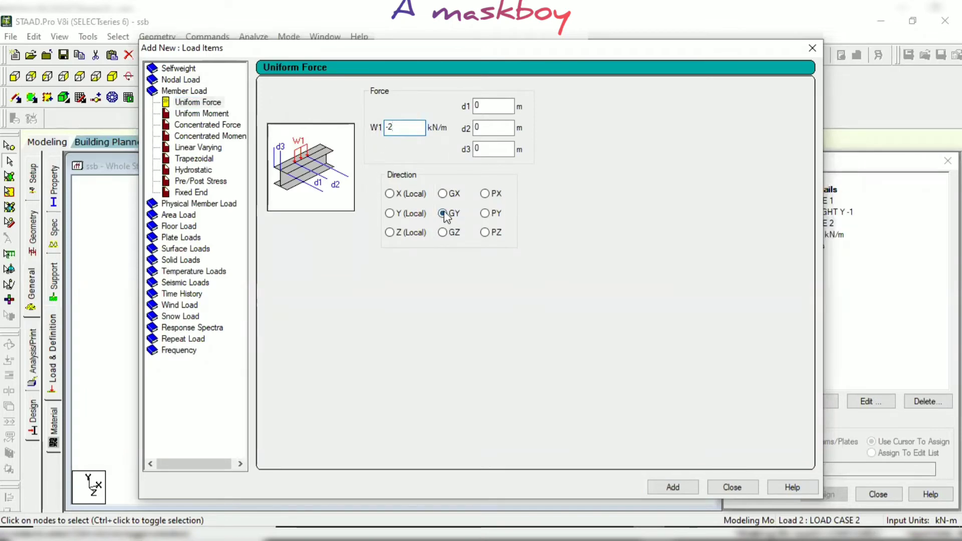
left_click(732, 487)
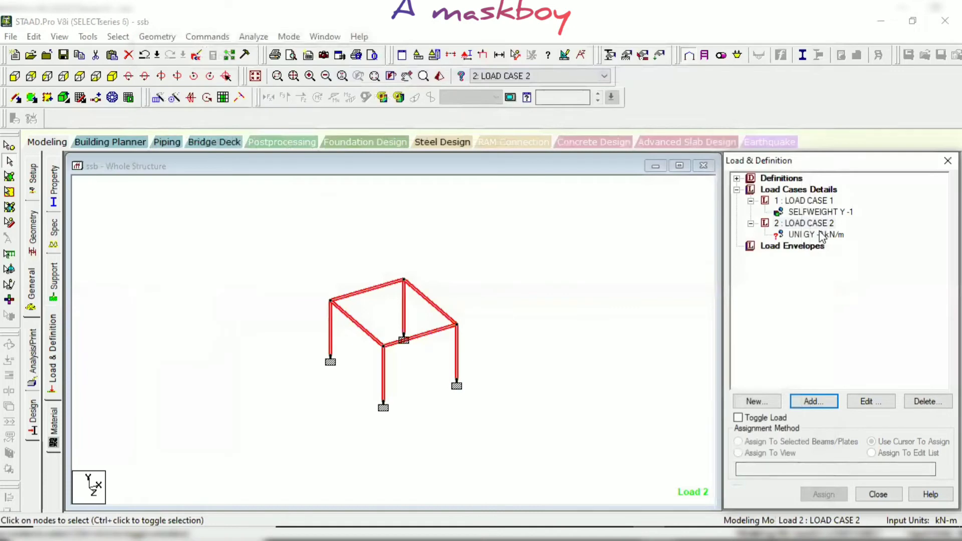
- Select the four roof beams, assign the -2 kN/m uniform load to them, and clear the selection
left_click(821, 234)
left_click(532, 327)
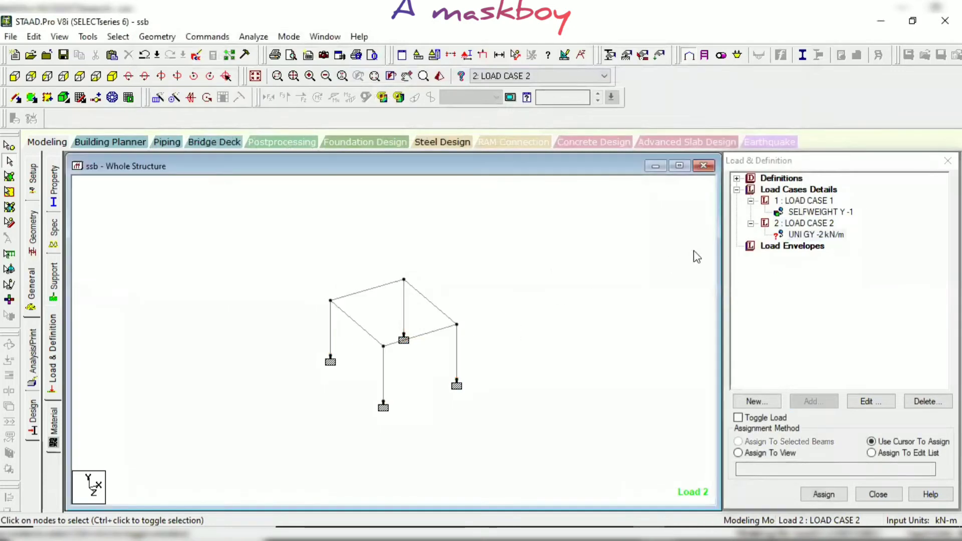
left_click(816, 235)
left_click(414, 337)
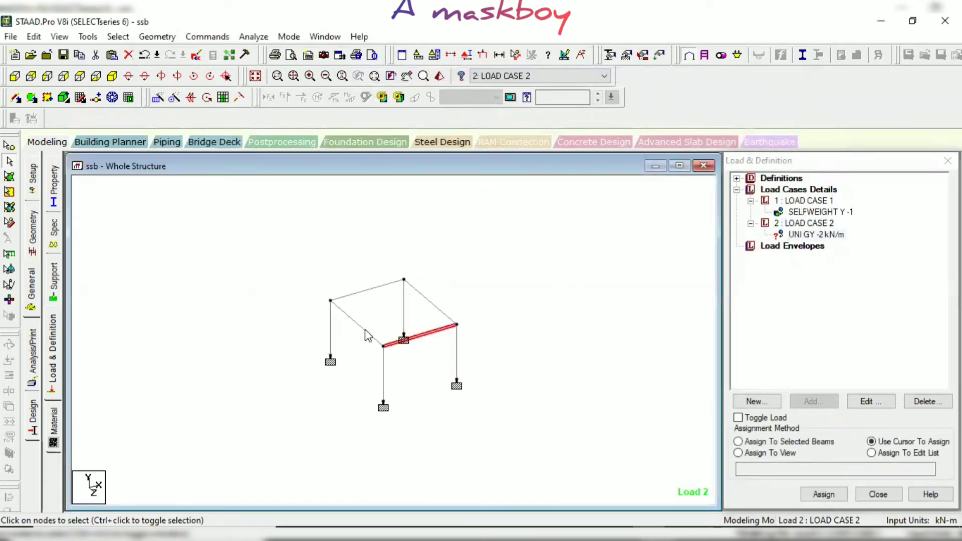
left_click(365, 330)
left_click(355, 294)
left_click(421, 295)
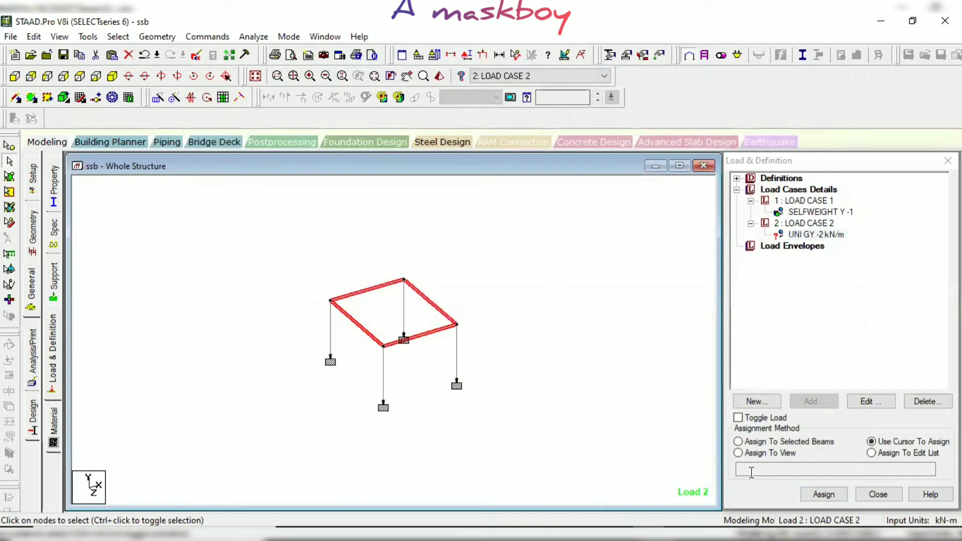
left_click(827, 441)
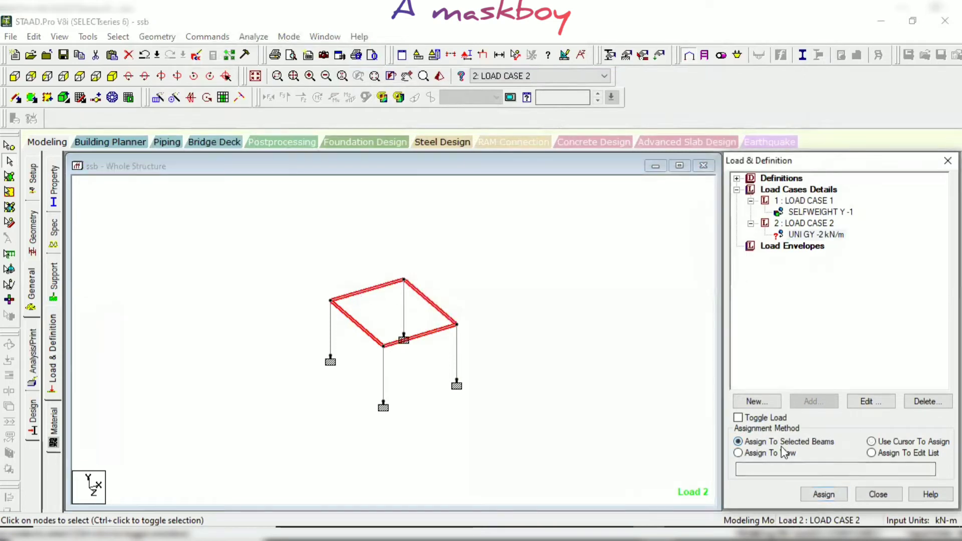
left_click(824, 494)
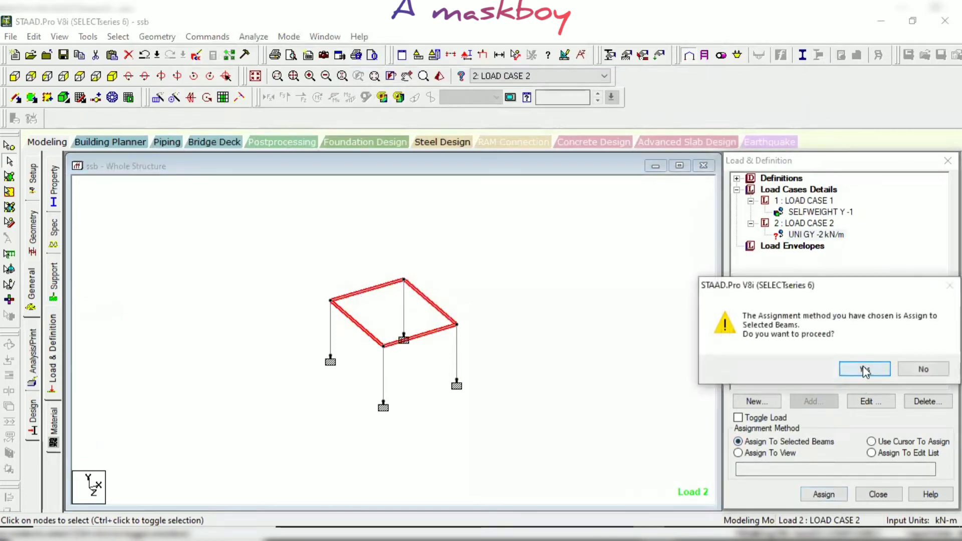
left_click(863, 370)
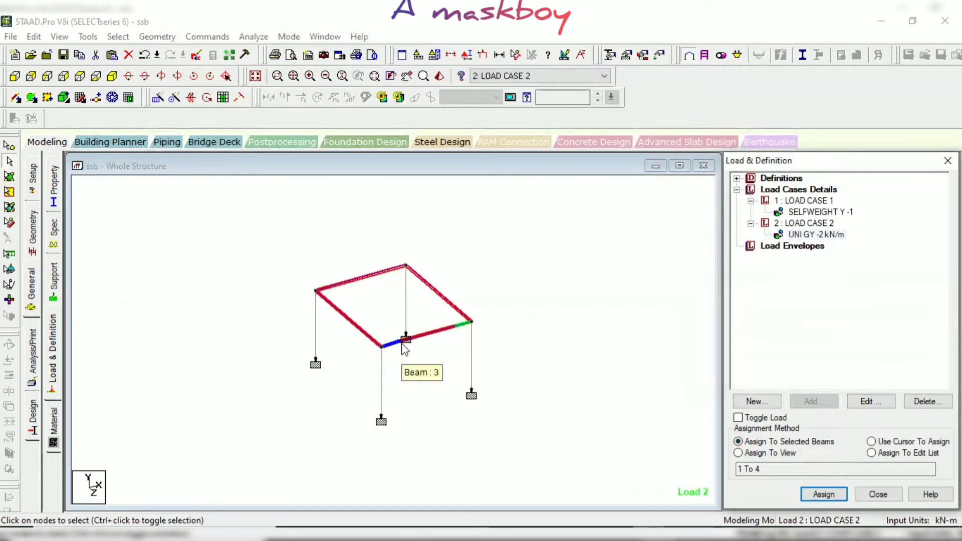
left_click(526, 246)
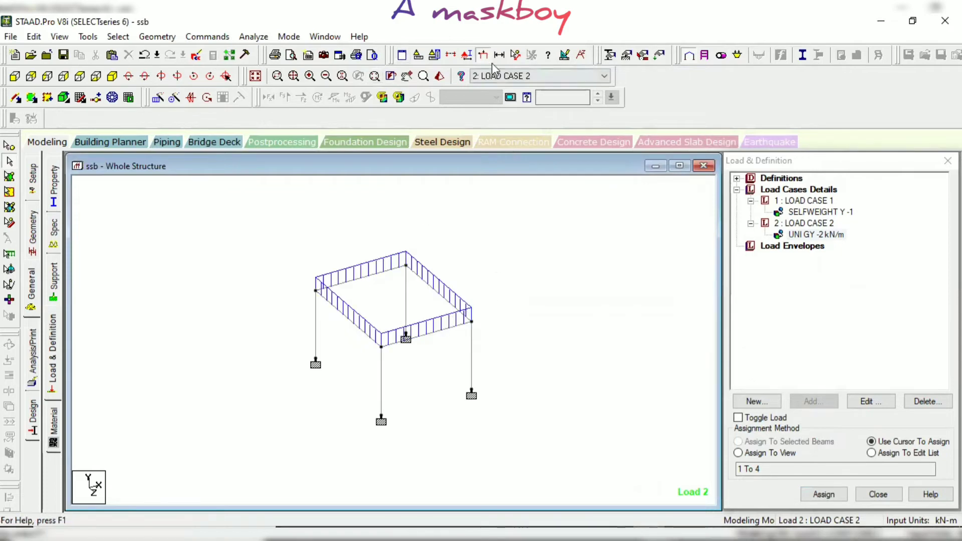
- Enlarge the loaded frame for inspection and let auto save store the file
scroll(435, 365, "up", 3)
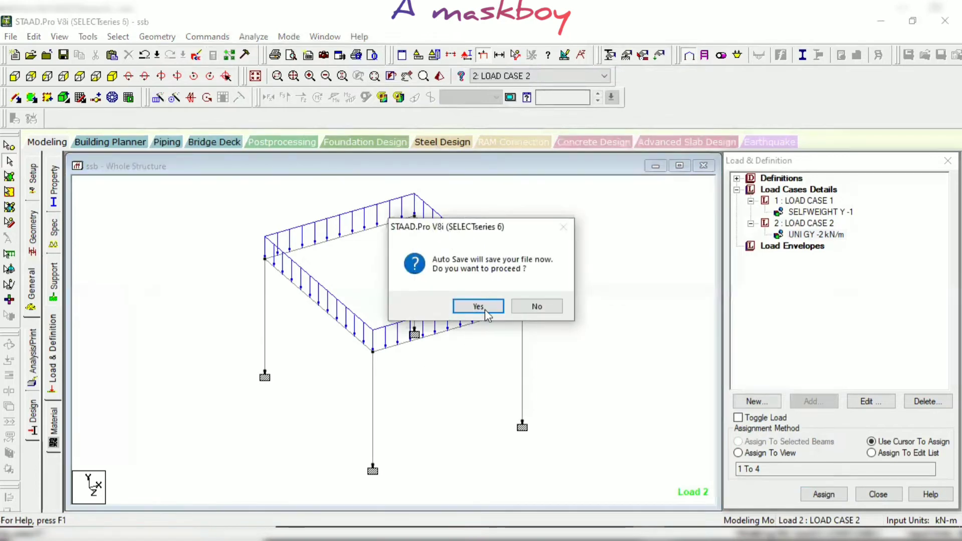
left_click(476, 305)
left_click(397, 295)
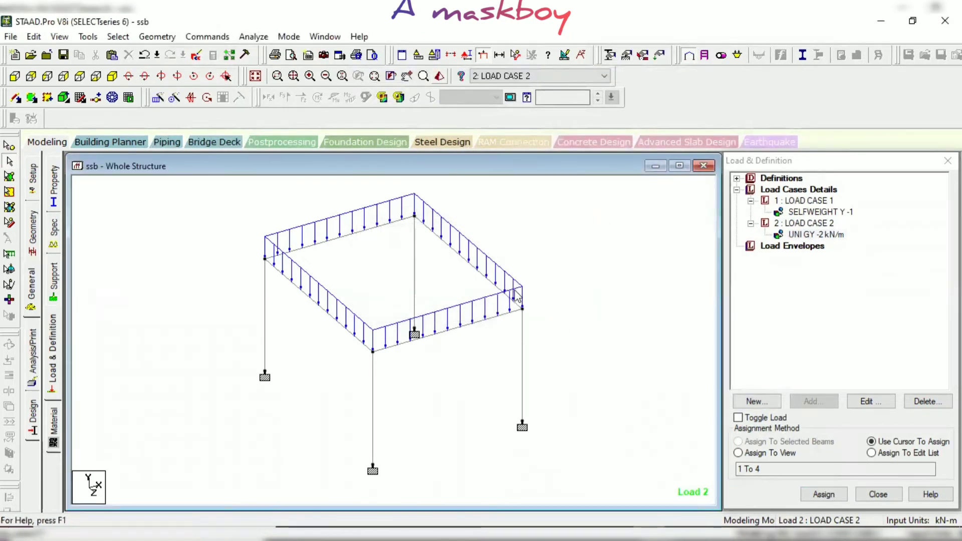
- Rotate the frame in the 3D rendered view to check its members and close that view
left_click_drag(552, 371, 670, 328)
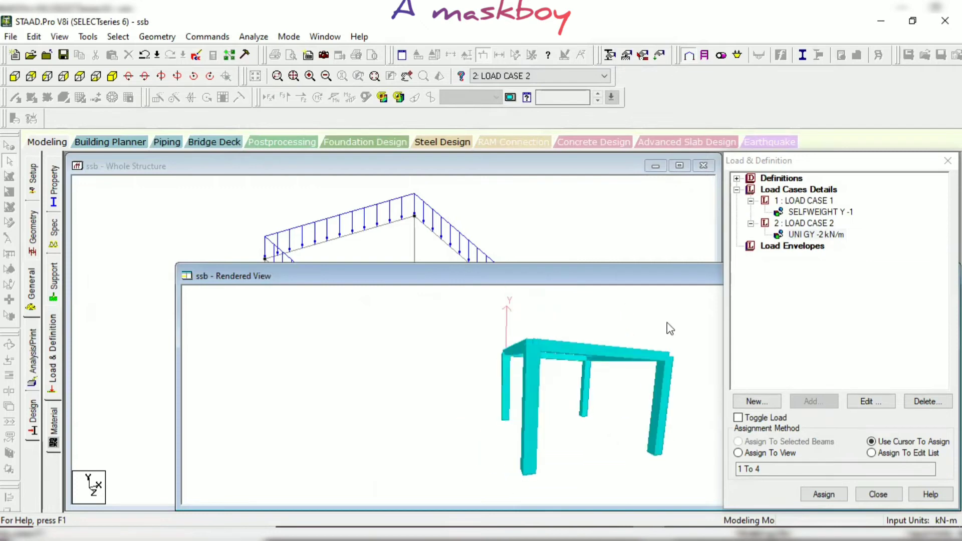
left_click_drag(665, 267, 547, 241)
left_click(597, 243)
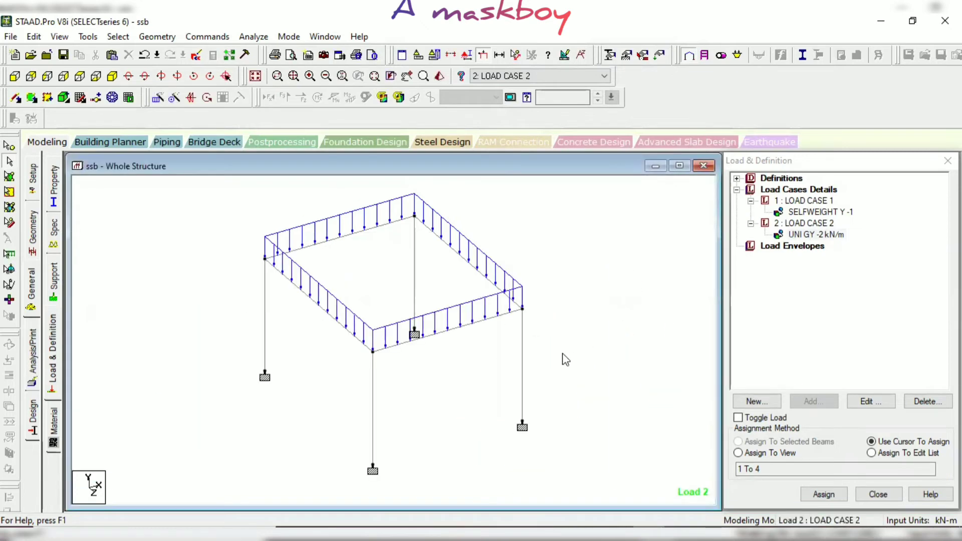
scroll(513, 316, "down", 2)
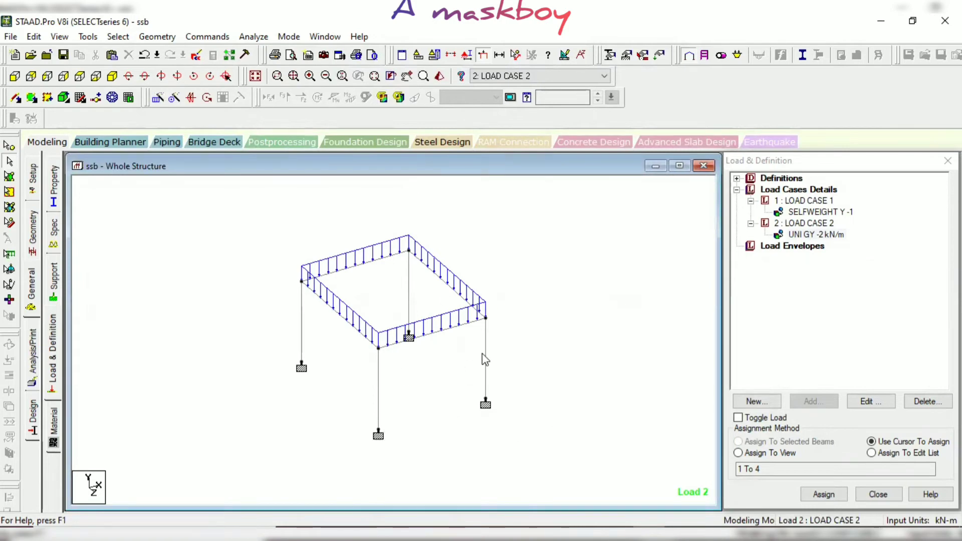
- Add a Perform Analysis command with the No Print option to the model
left_click(31, 359)
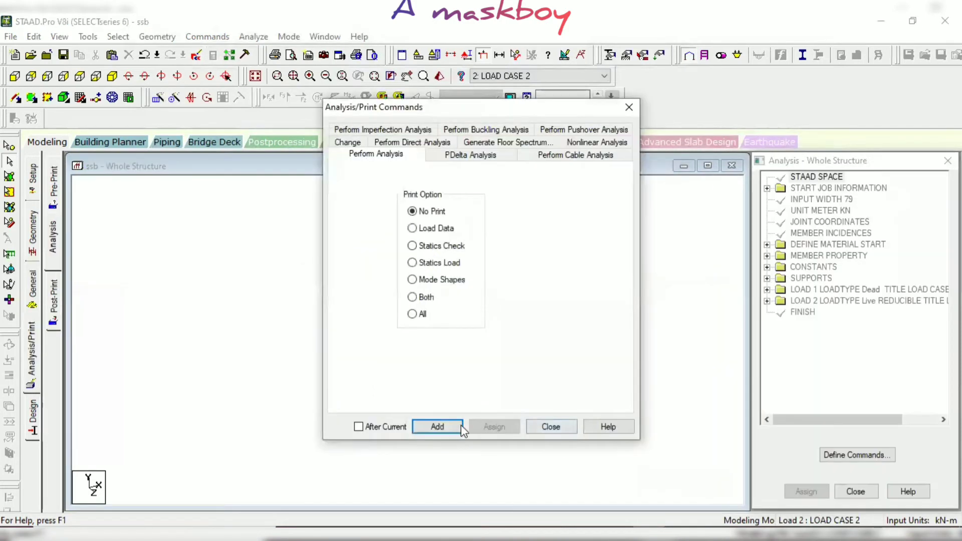
left_click(437, 426)
left_click(542, 427)
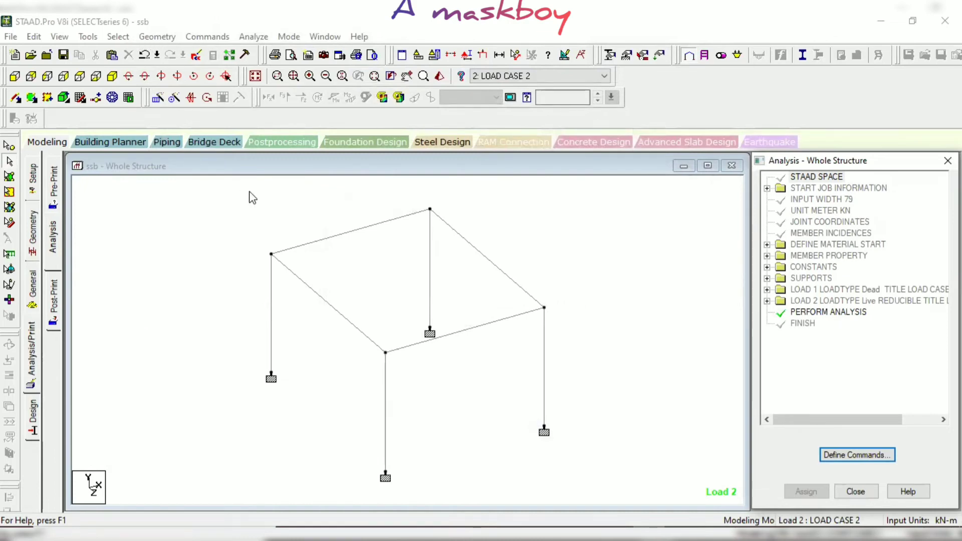
- Run the analysis, saving the changed structure first
left_click(250, 39)
left_click(276, 53)
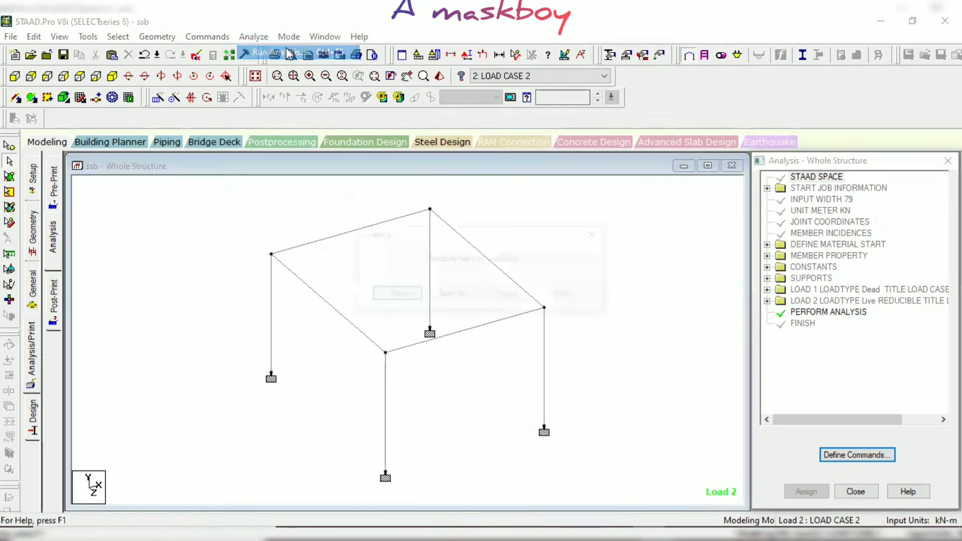
left_click(393, 294)
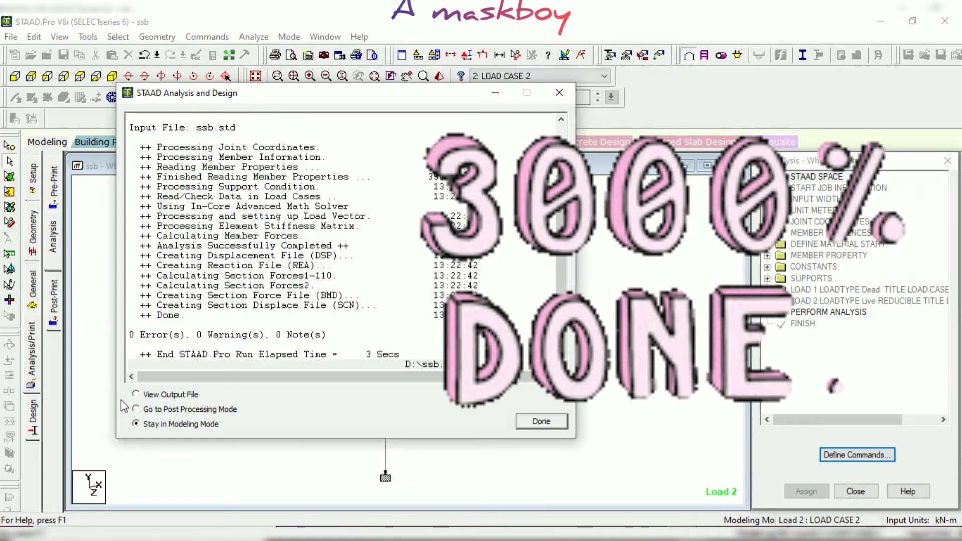
- Go to post processing mode with LOAD CASE 1 and LOAD CASE 2 both selected for the results
left_click(195, 409)
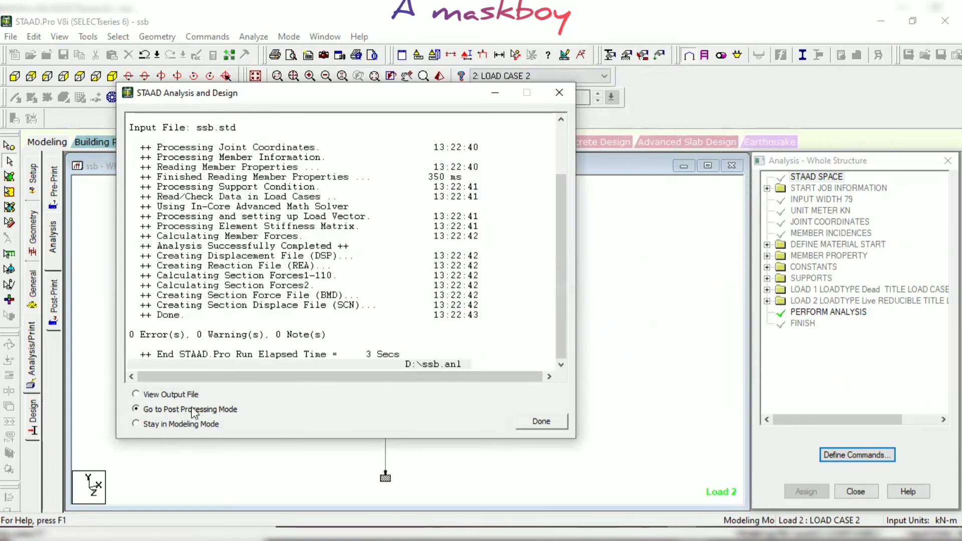
left_click(525, 419)
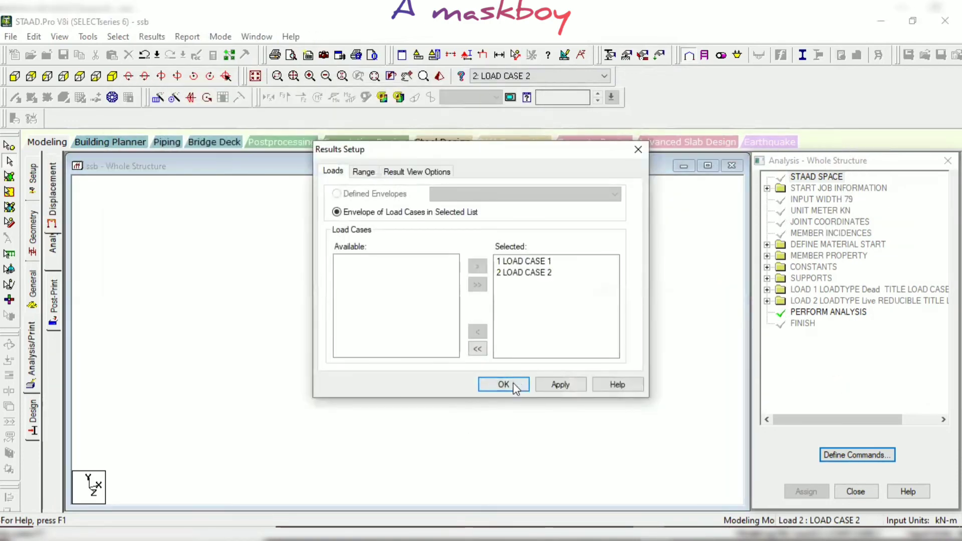
left_click(513, 382)
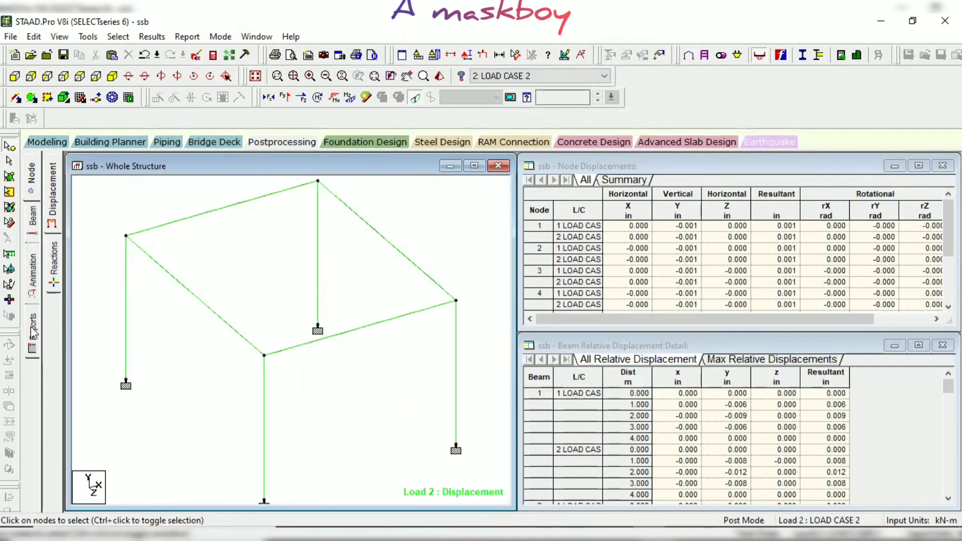
- Animate the deflection of the frame under LOAD CASE 2
left_click(33, 276)
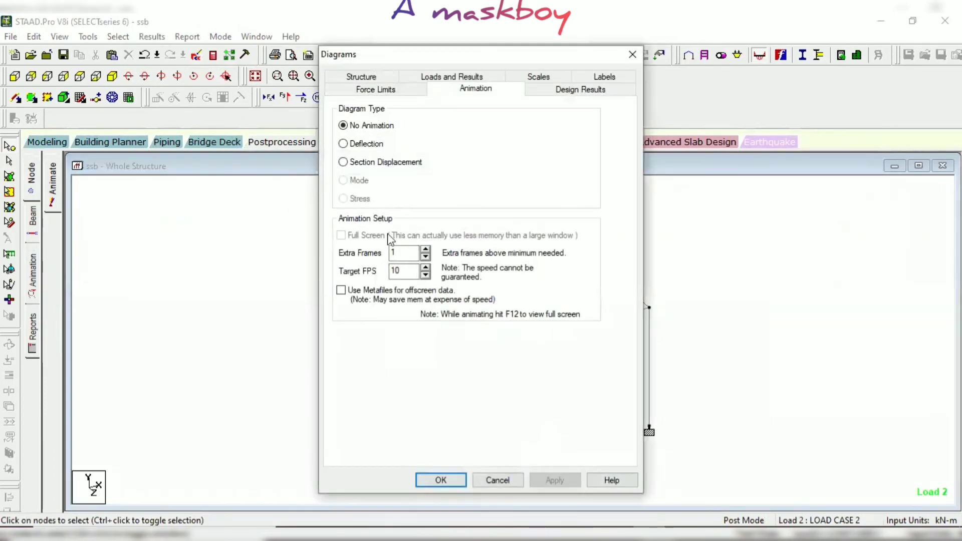
left_click(364, 145)
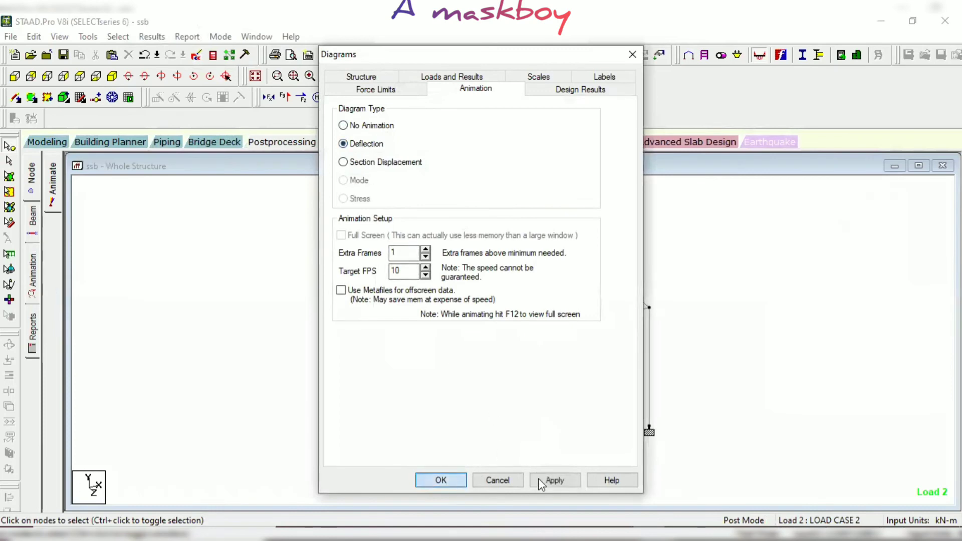
left_click(548, 480)
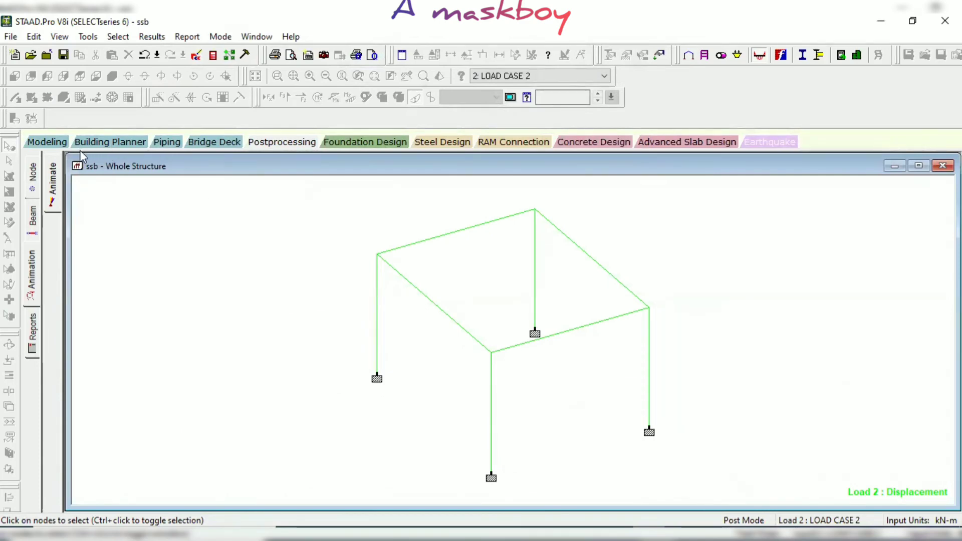
- Return to modeling mode and display the Shear Y force diagram for LOAD CASE 2 on the frame
left_click(46, 142)
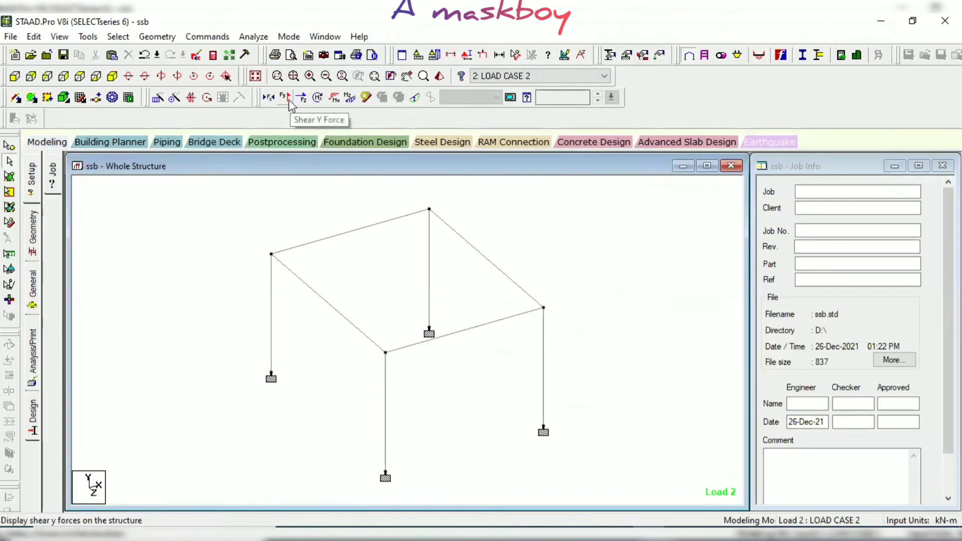
left_click(285, 97)
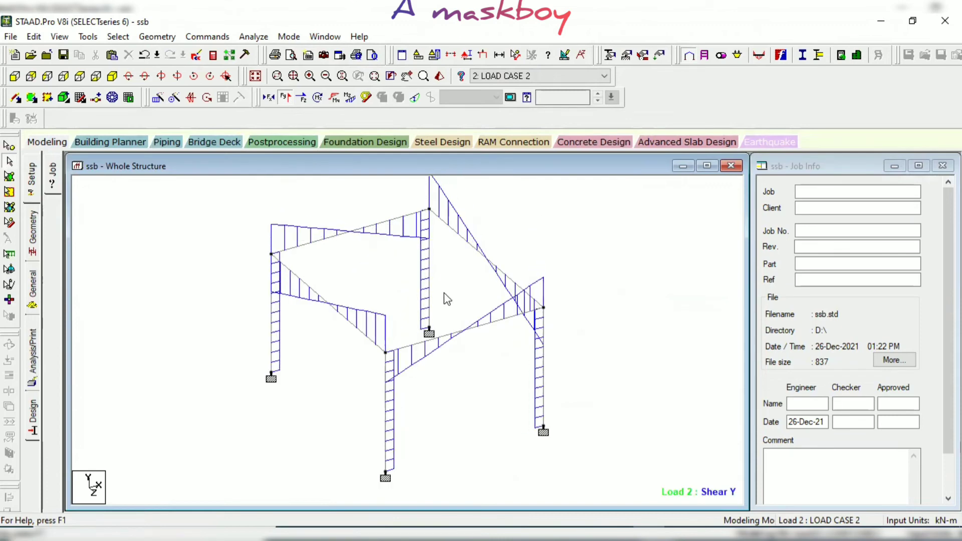
middle_click_drag(443, 319, 454, 352)
scroll(460, 320, "up", 1)
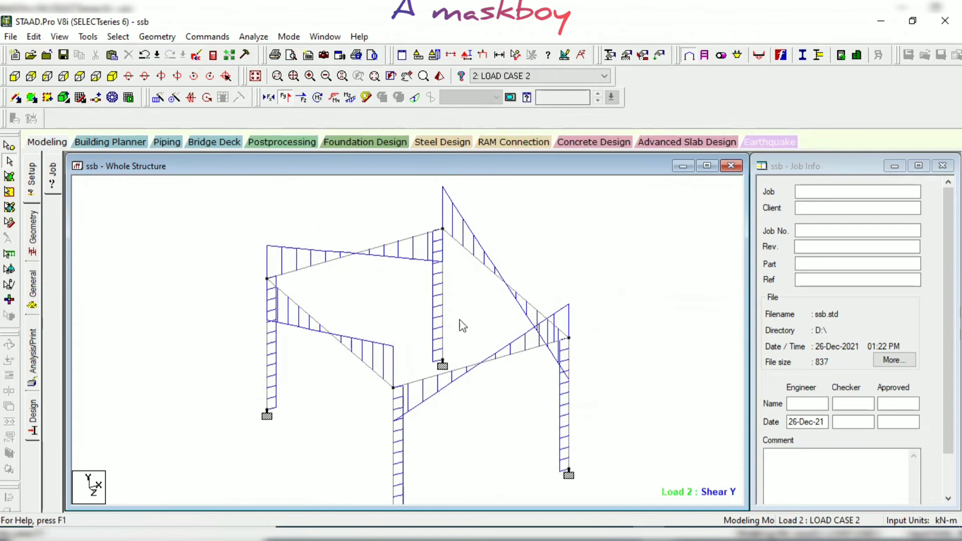
- Replace the shear diagram with the Bending Z diagram, enlarge its scale to examine it, and hide it on returning to postprocessing
left_click(286, 99)
left_click(351, 99)
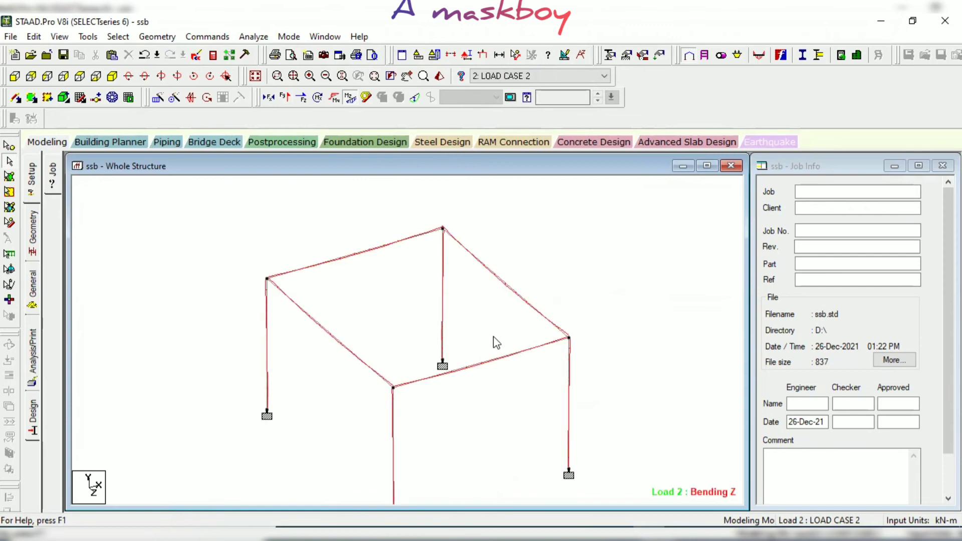
scroll(493, 336, "down", 1, "ctrl")
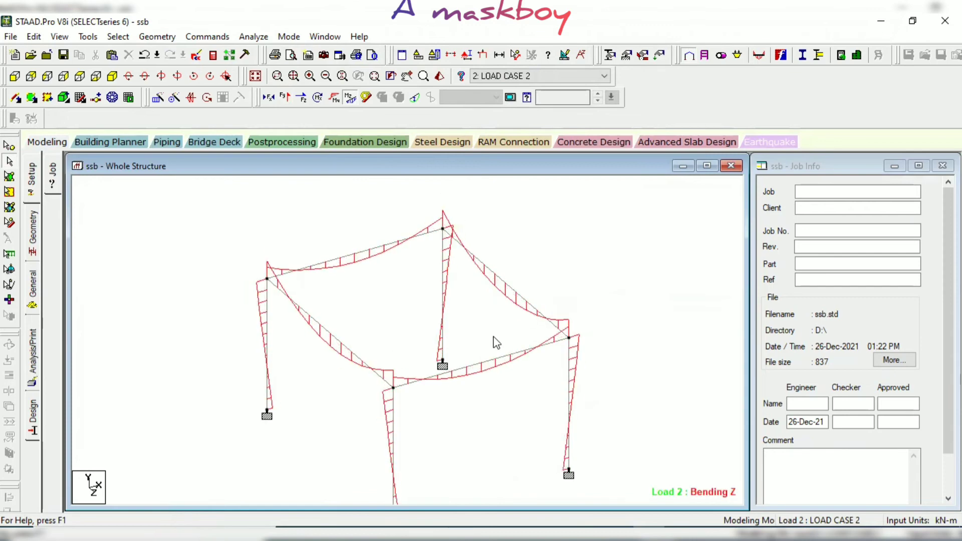
middle_click_drag(509, 396, 529, 361)
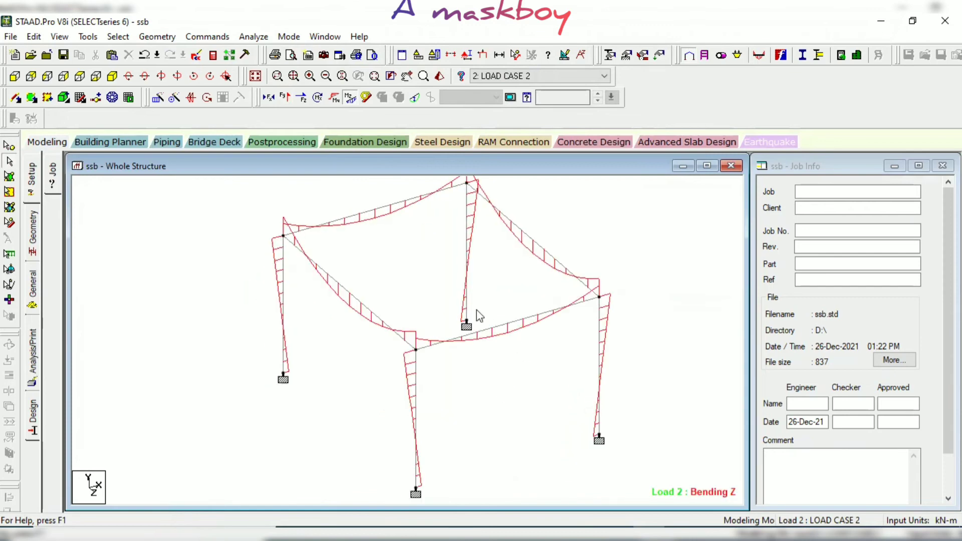
left_click(351, 102)
left_click(275, 144)
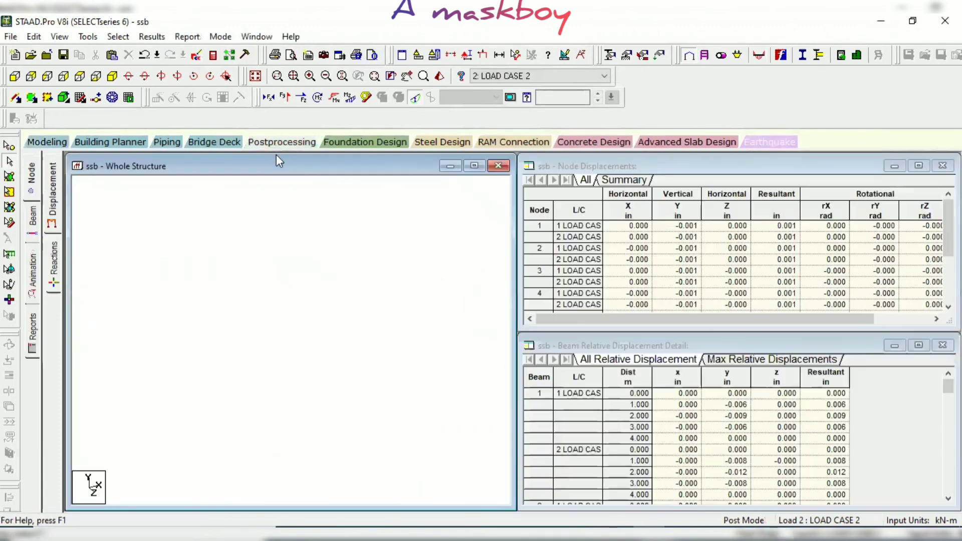